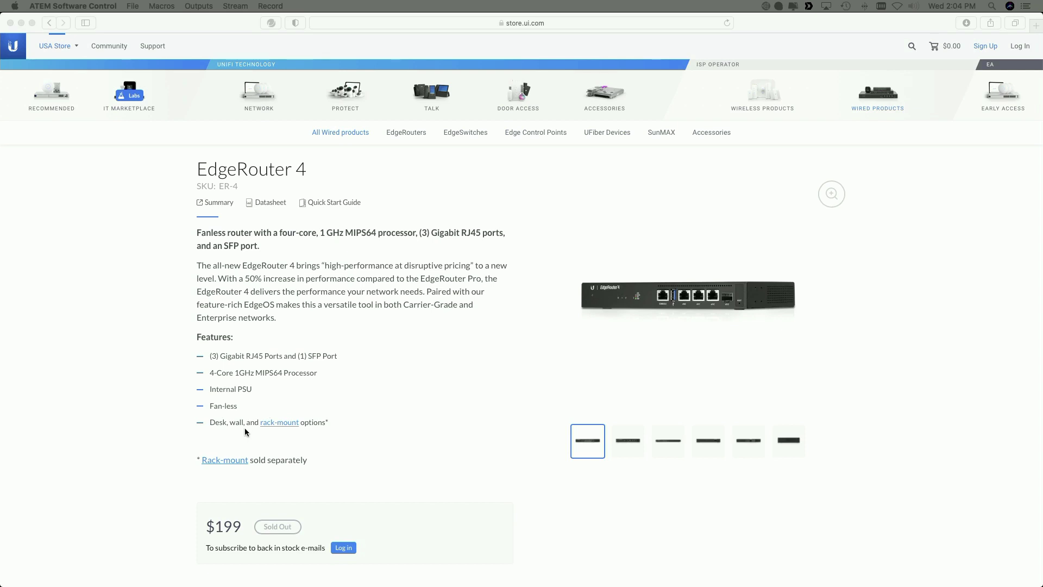
# Step: From the EdgeRouter 4 features list, open the $15 EdgeMAX Universal Rack-mount Kit page
pyautogui.click(369, 442)
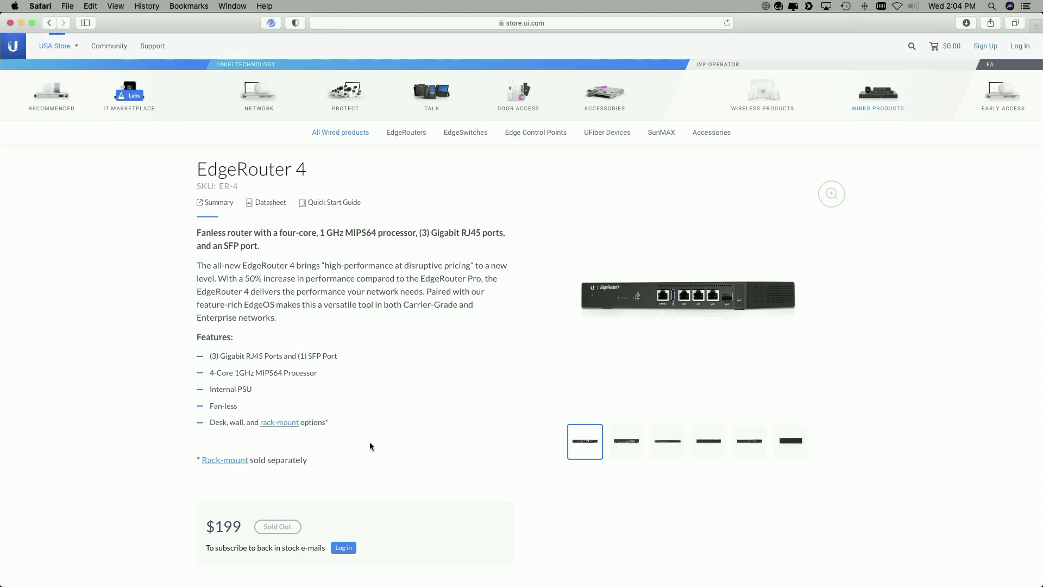
pyautogui.click(277, 423)
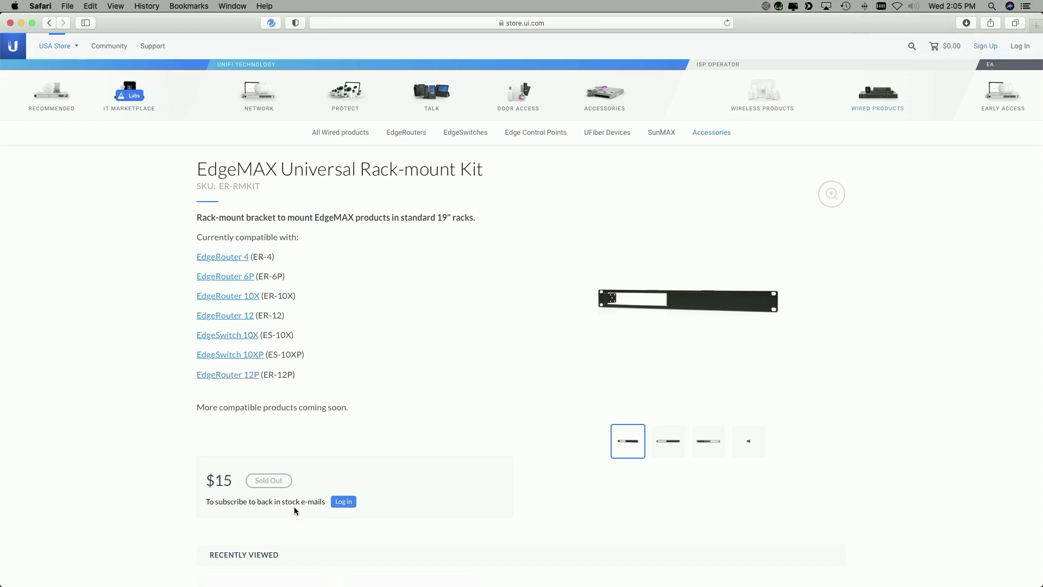
# Step: Go back to EdgeRouter 4 and scroll to its specs: 4-core 1 GHz MIPS64, 1 GB DDR3, 13W
pyautogui.click(49, 22)
pyautogui.scroll(-10, 346, 317)
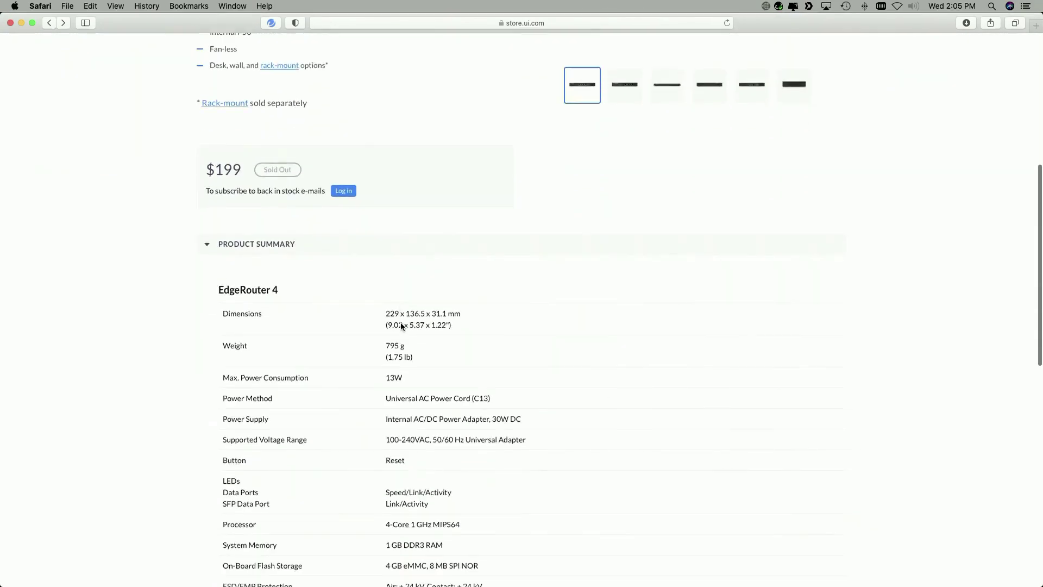
pyautogui.scroll(6, 402, 324)
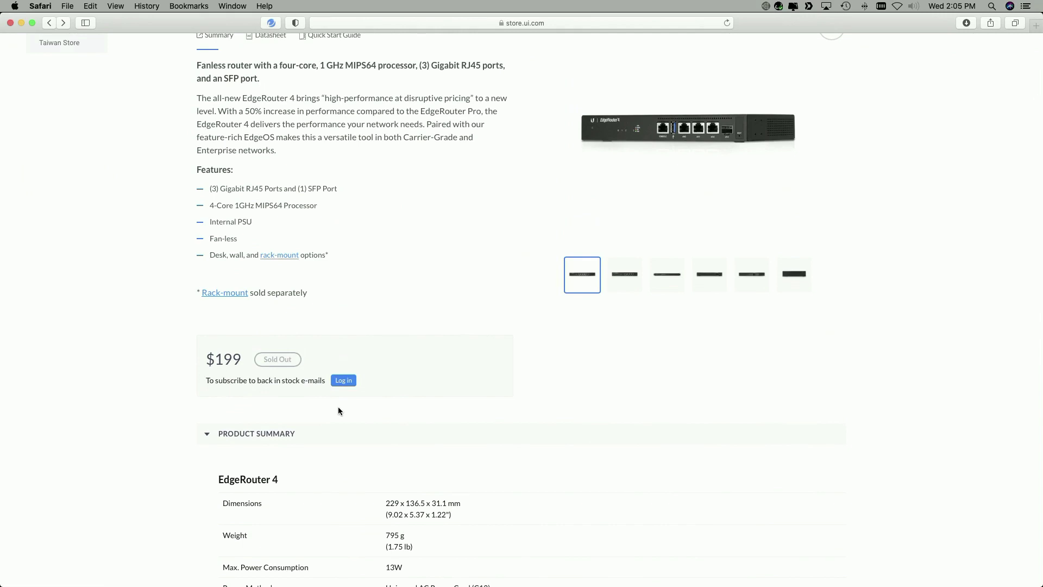
pyautogui.scroll(-5, 554, 401)
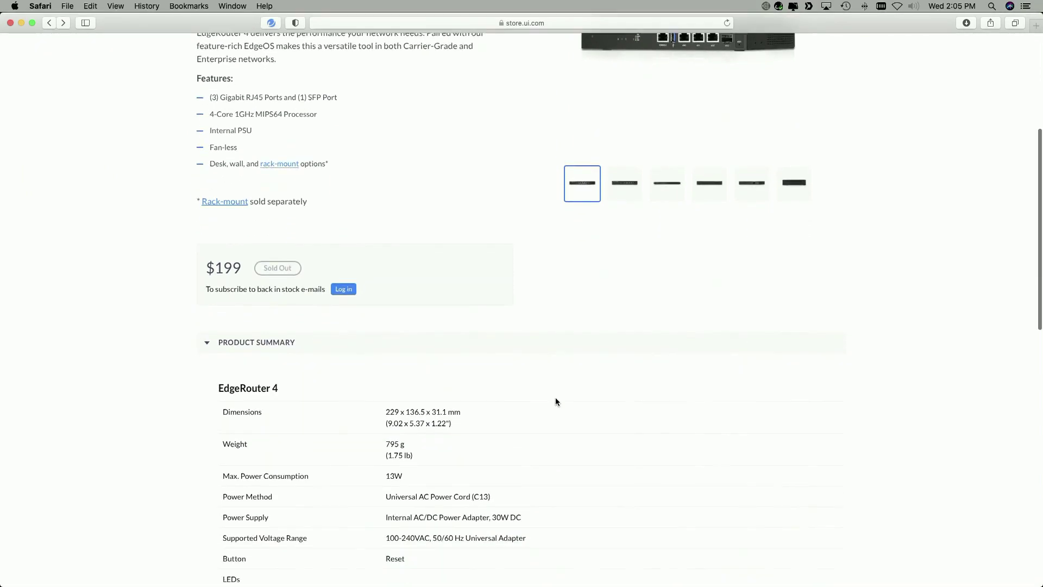
pyautogui.scroll(-2, 598, 410)
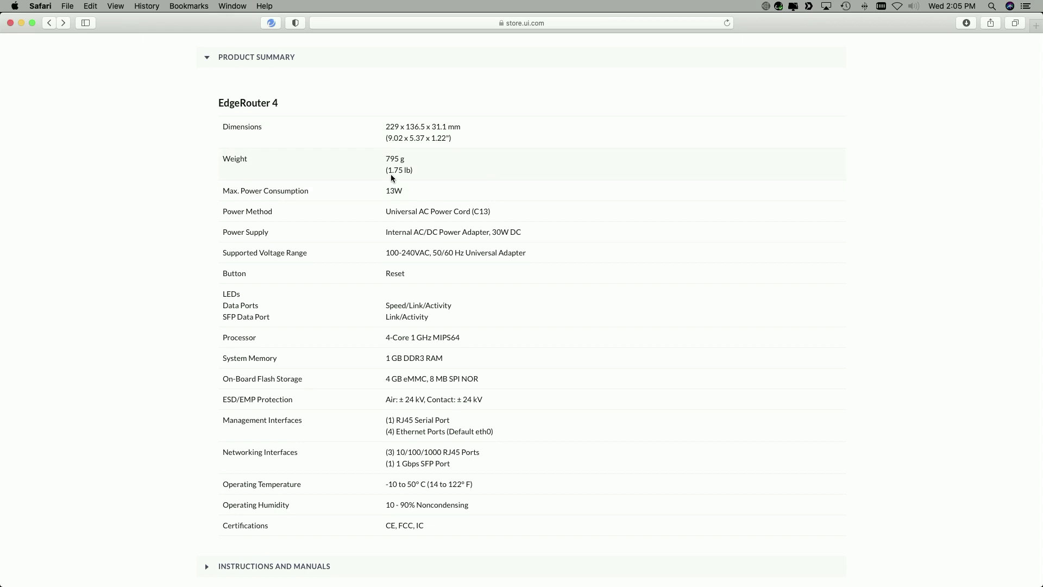
pyautogui.scroll(-2, 563, 176)
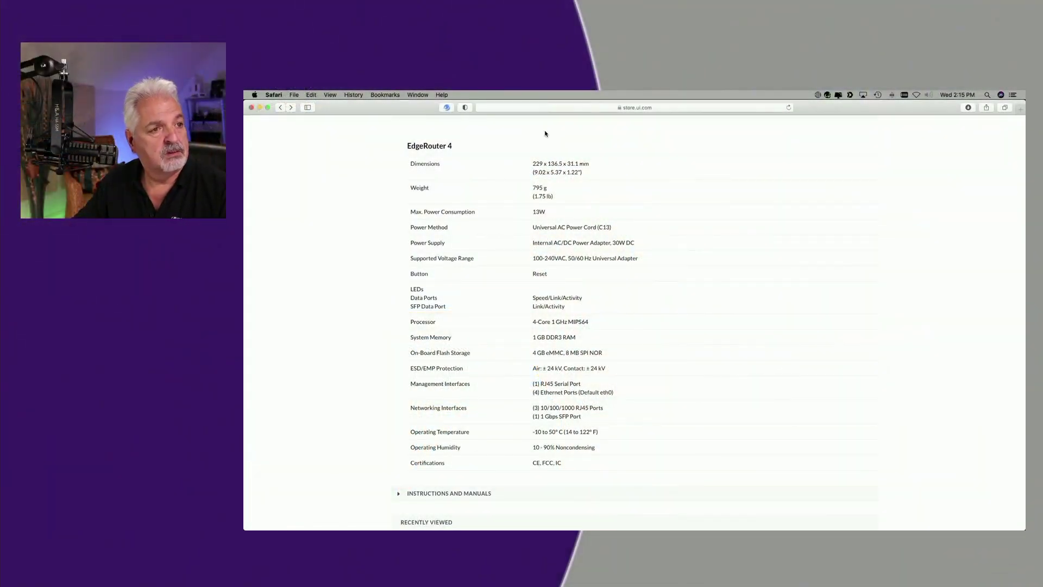
# Step: Load the router's address 192.168.1.1 in Safari
pyautogui.click(521, 107)
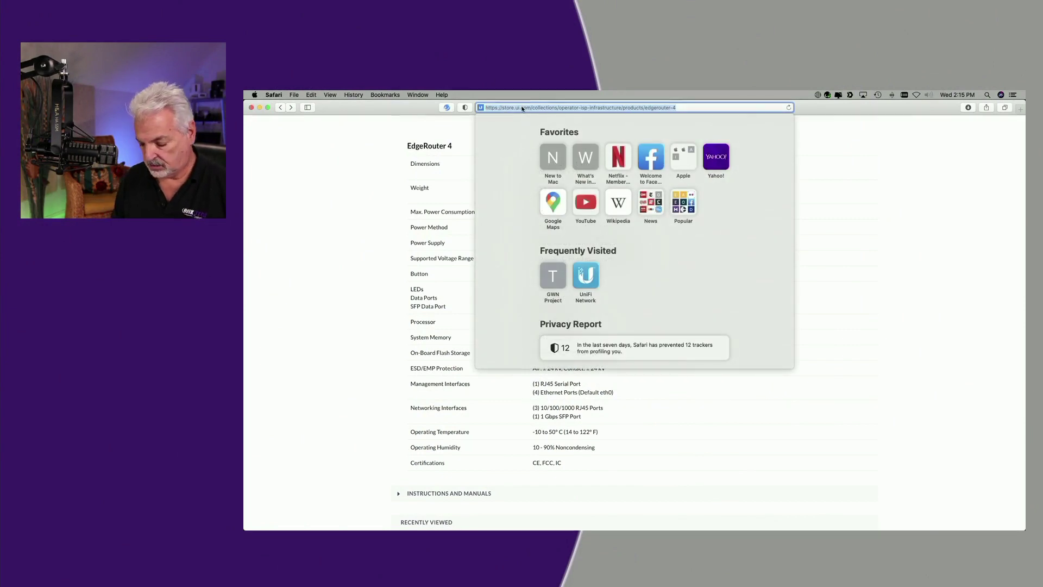
pyautogui.write('192.168.1.1')
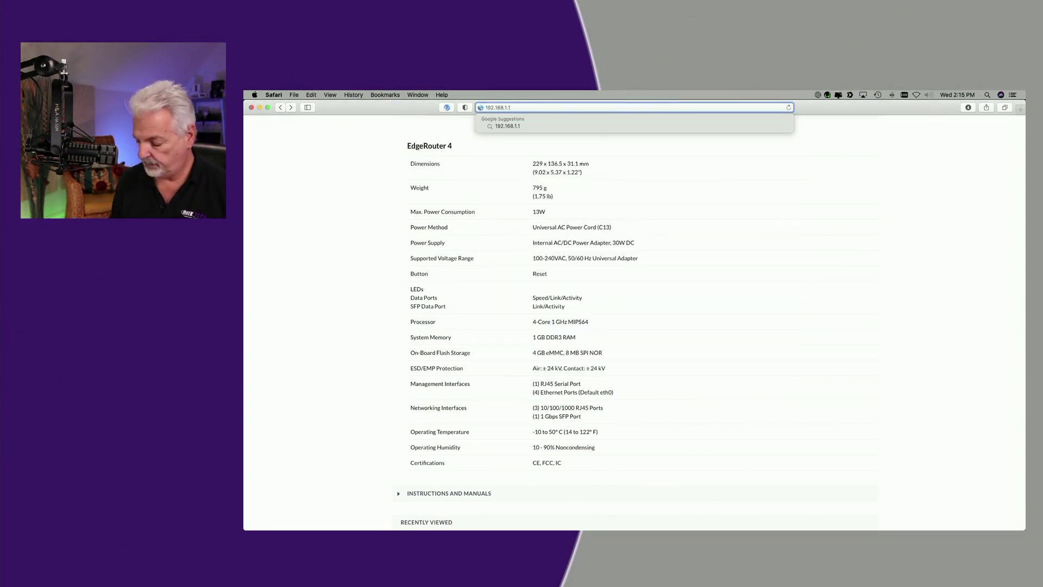
pyautogui.press('Return')
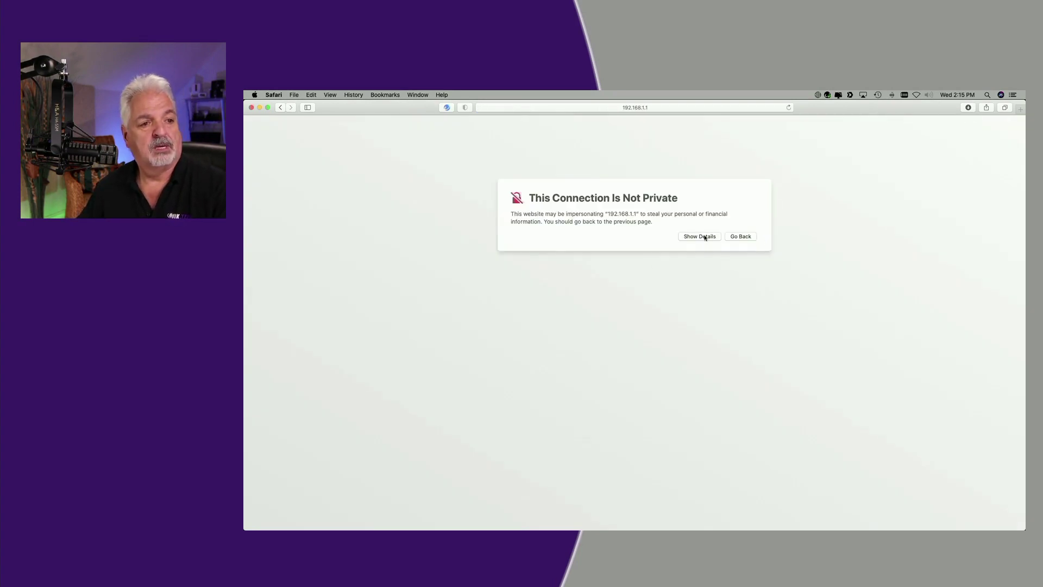
# Step: Bypass the certificate warning, visiting the site anyway and confirming with the Mac password
pyautogui.click(704, 238)
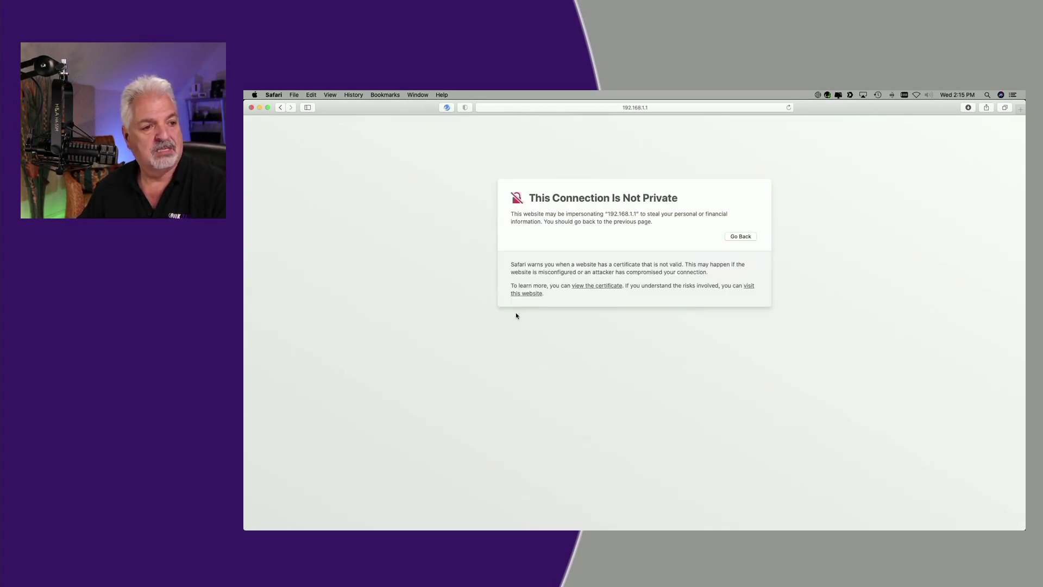
pyautogui.click(531, 294)
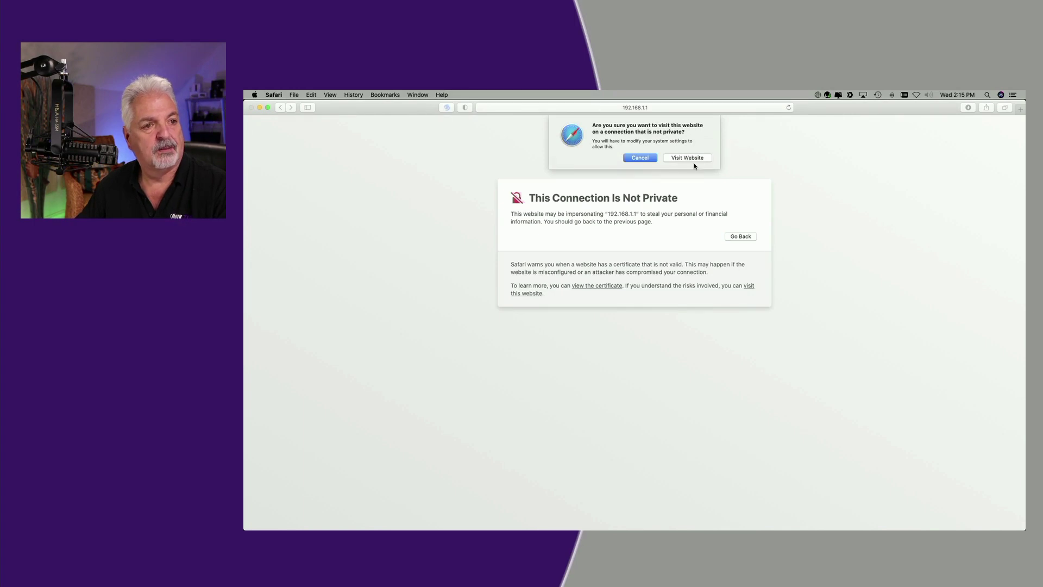
pyautogui.click(692, 159)
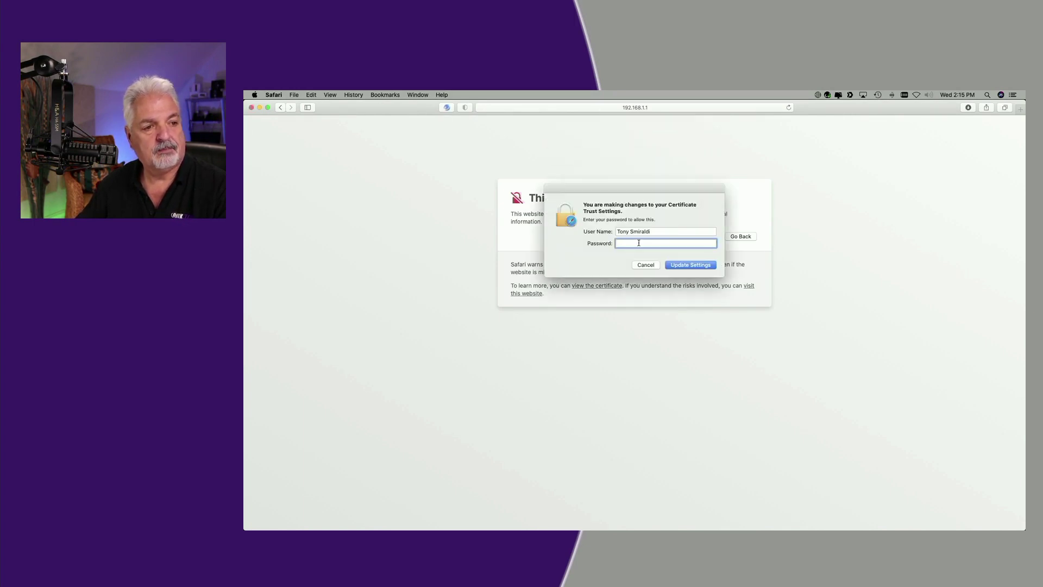
pyautogui.write('••')
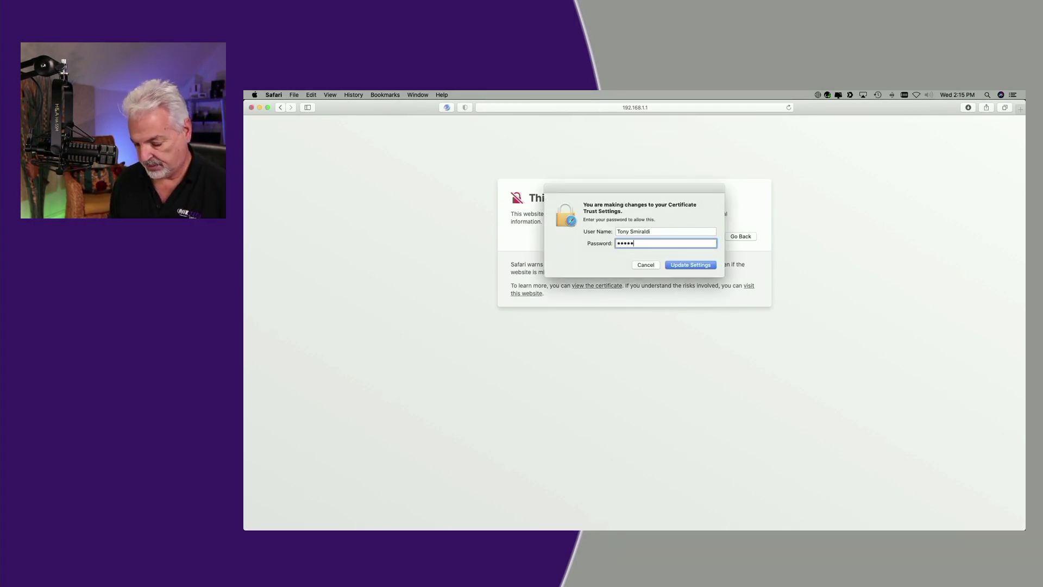
pyautogui.press('Return')
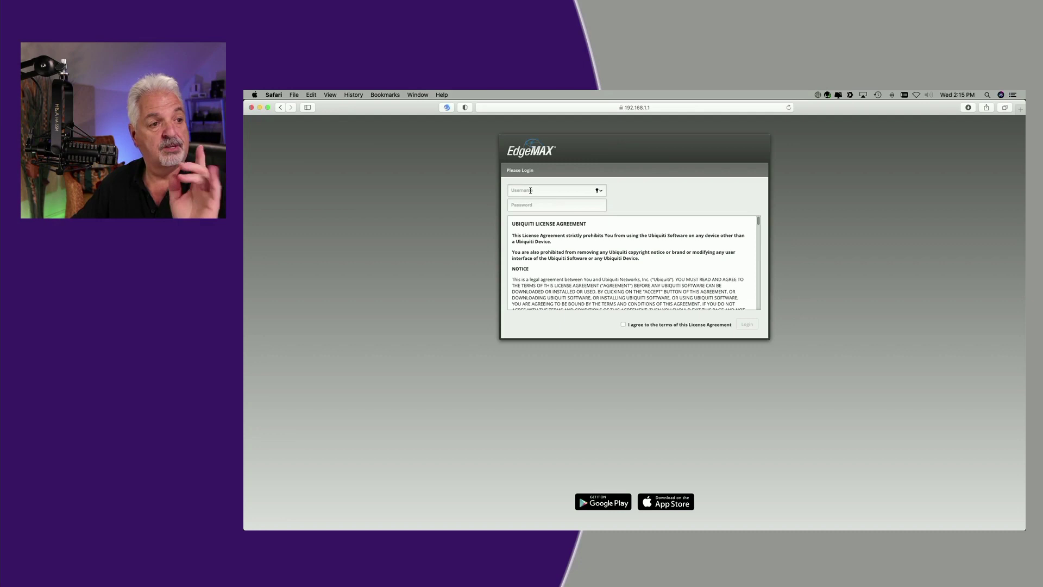
# Step: Log in with the default username and password, accepting the license agreement and not saving the password
pyautogui.write('ubnt')
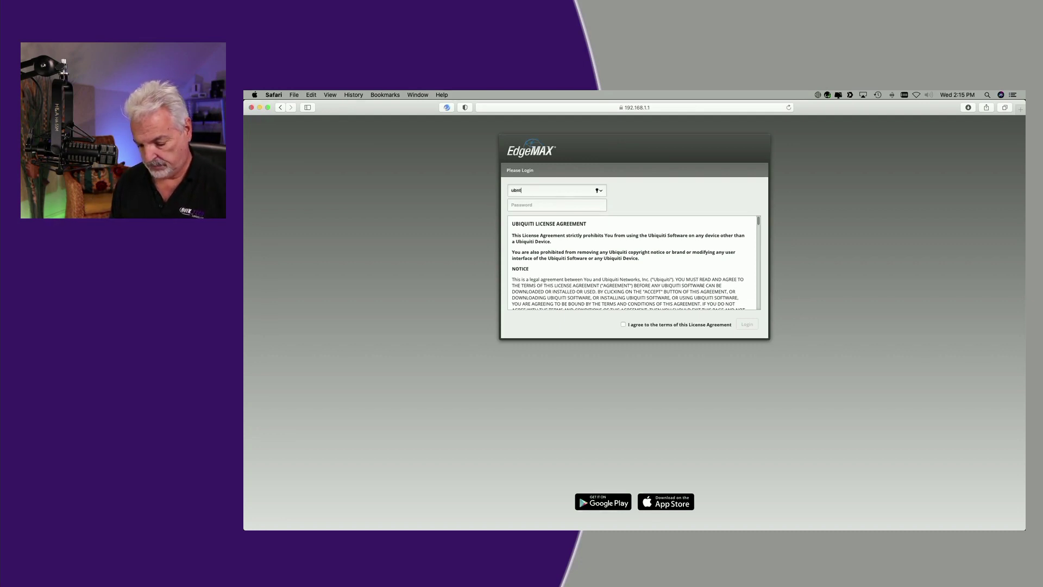
pyautogui.press('Tab')
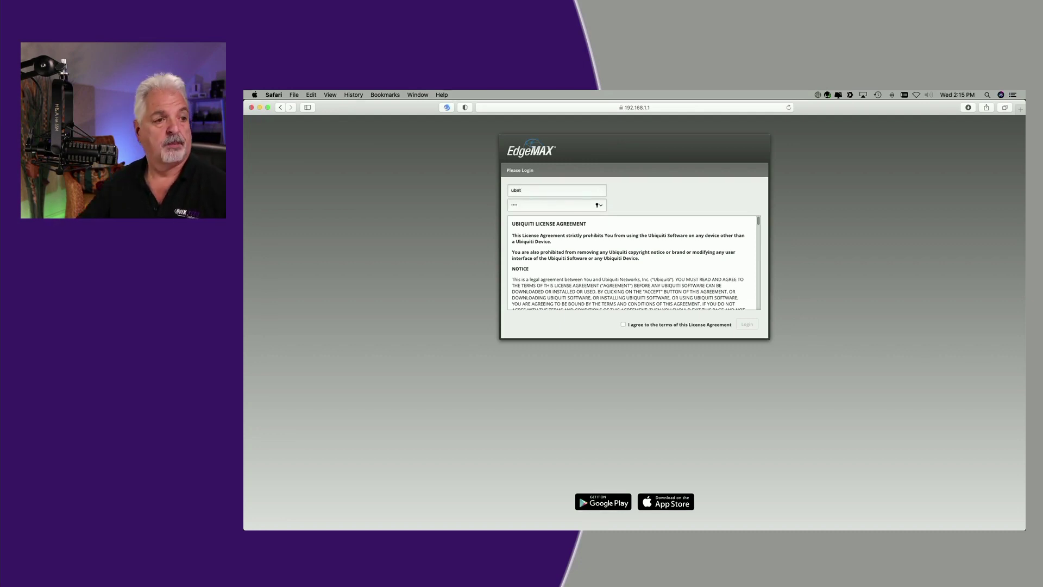
pyautogui.click(623, 324)
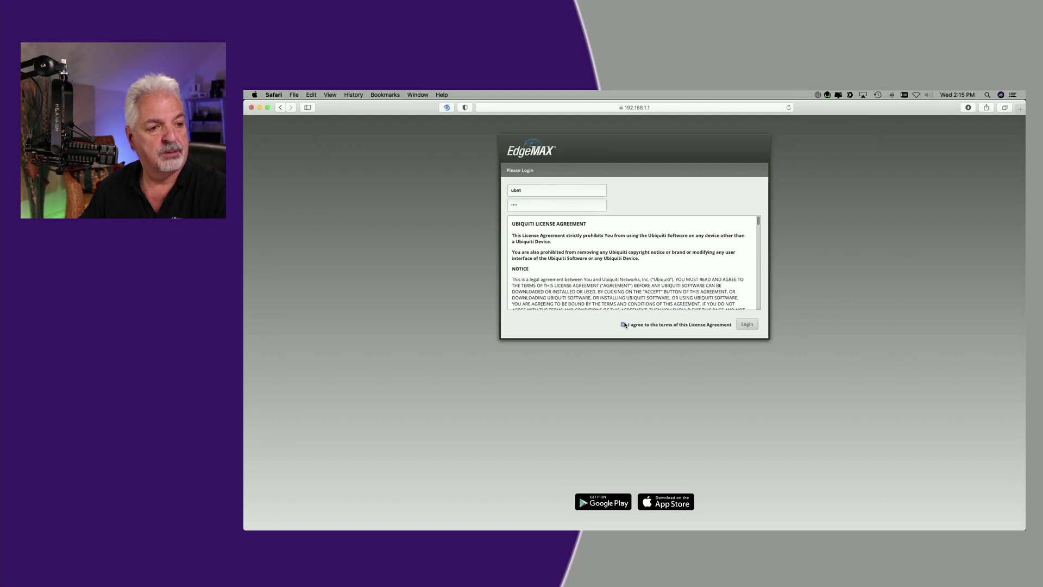
pyautogui.click(749, 325)
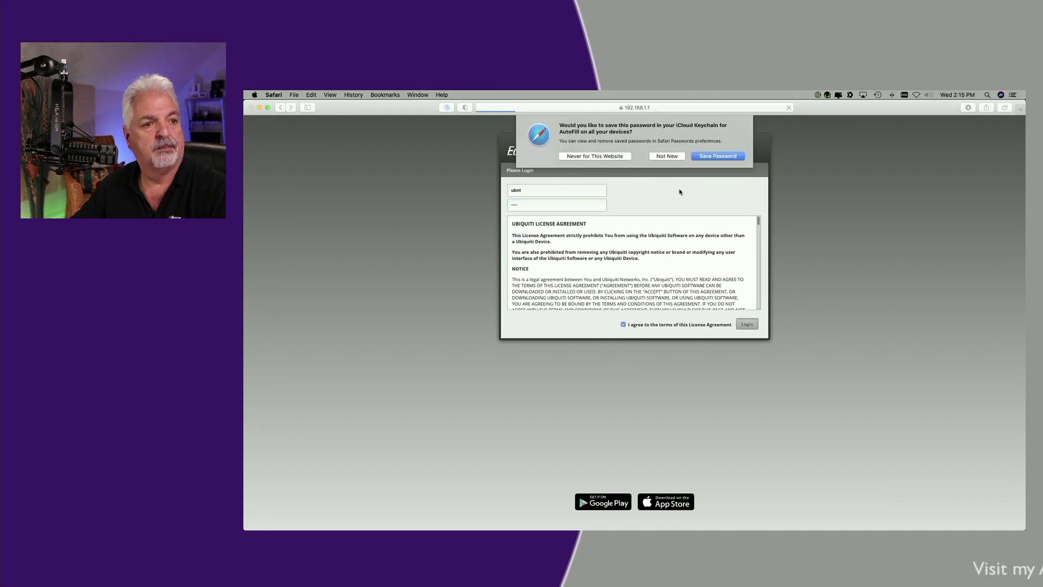
pyautogui.click(671, 157)
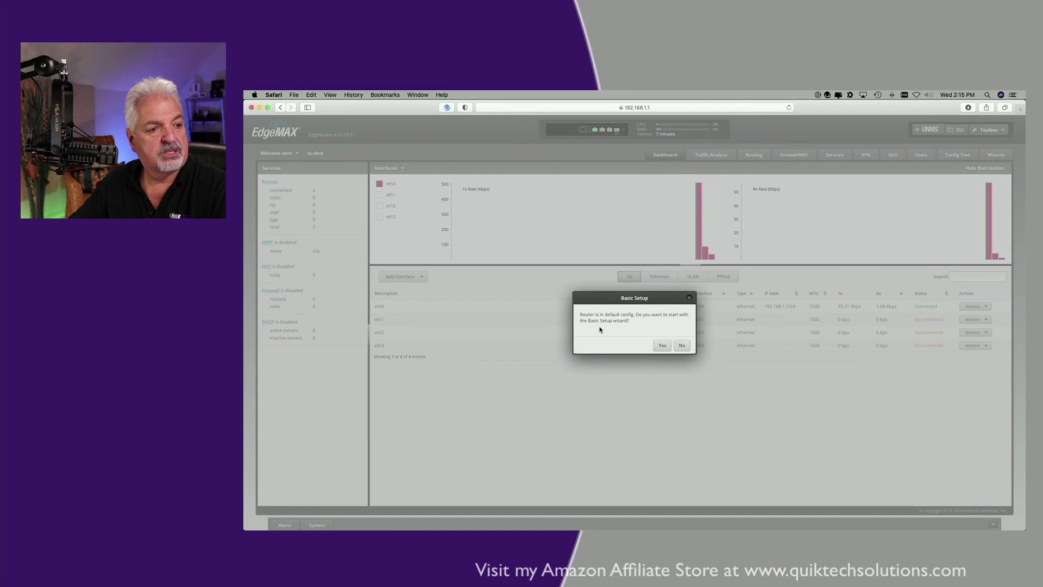
# Step: Answer No to the Basic Setup wizard prompt
pyautogui.click(683, 346)
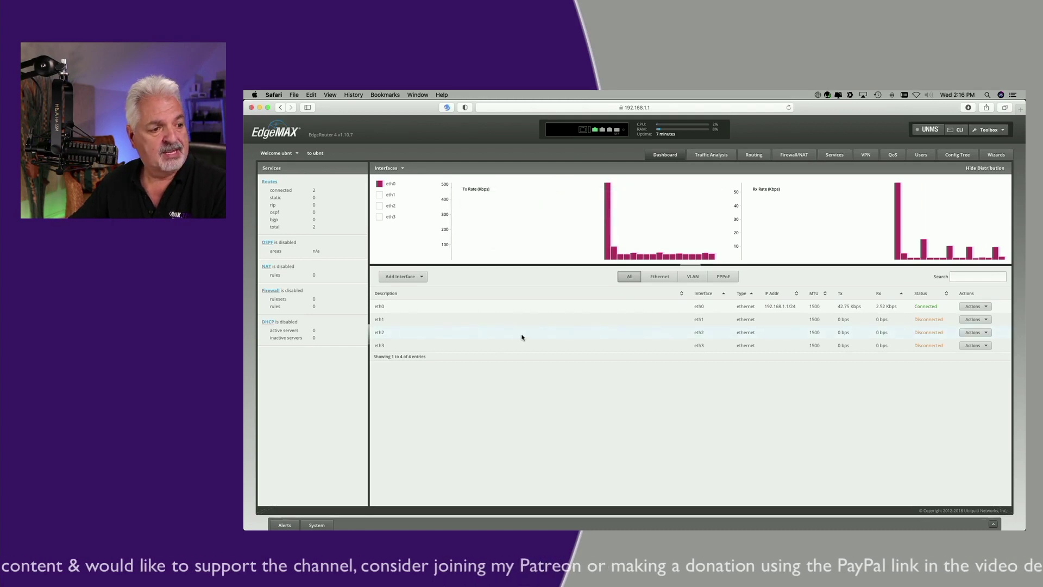
# Step: Upload ER-e300.v2.0.9-hotfix.2.5402463.tar under System's Upgrade System Image, reaching the reboot prompt
pyautogui.click(317, 524)
pyautogui.scroll(-10, 501, 390)
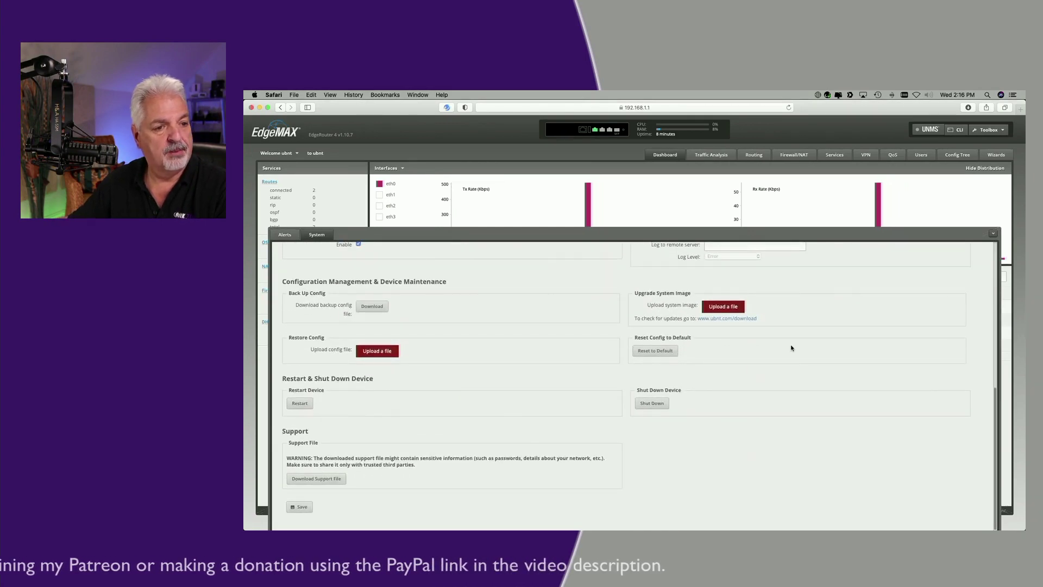
pyautogui.scroll(5, 777, 350)
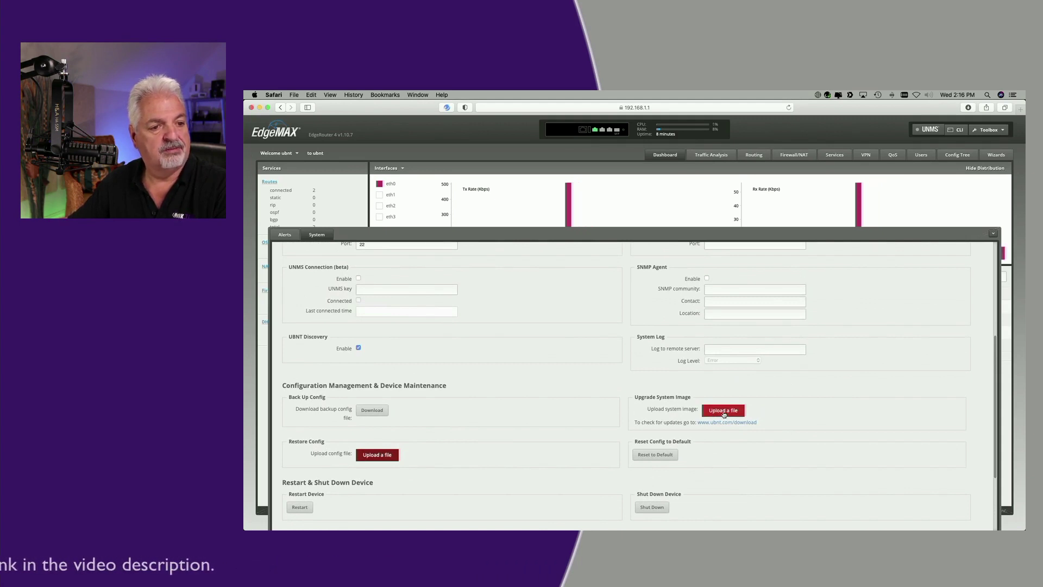
pyautogui.click(723, 411)
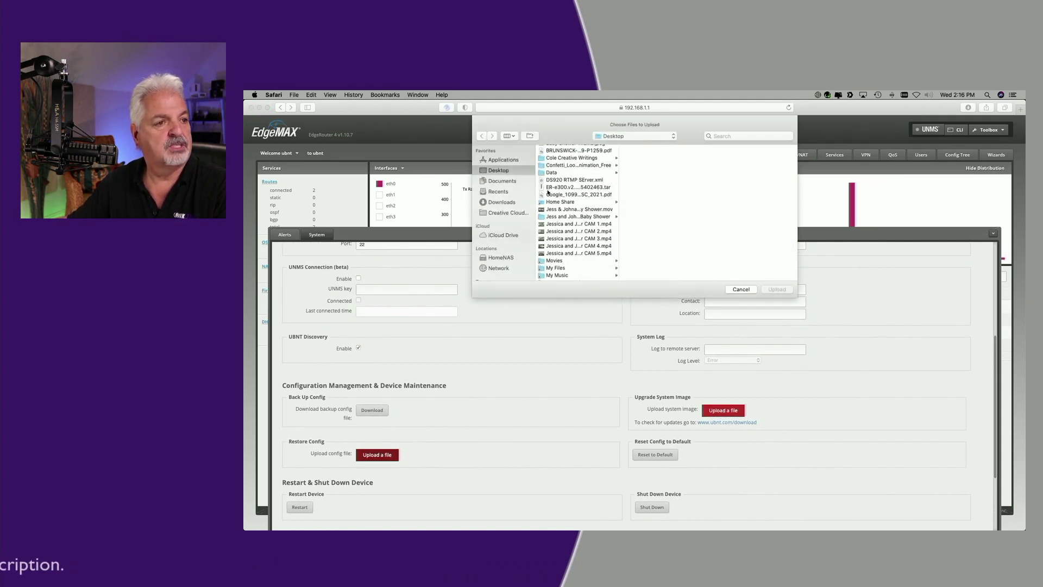
pyautogui.scroll(1, 575, 206)
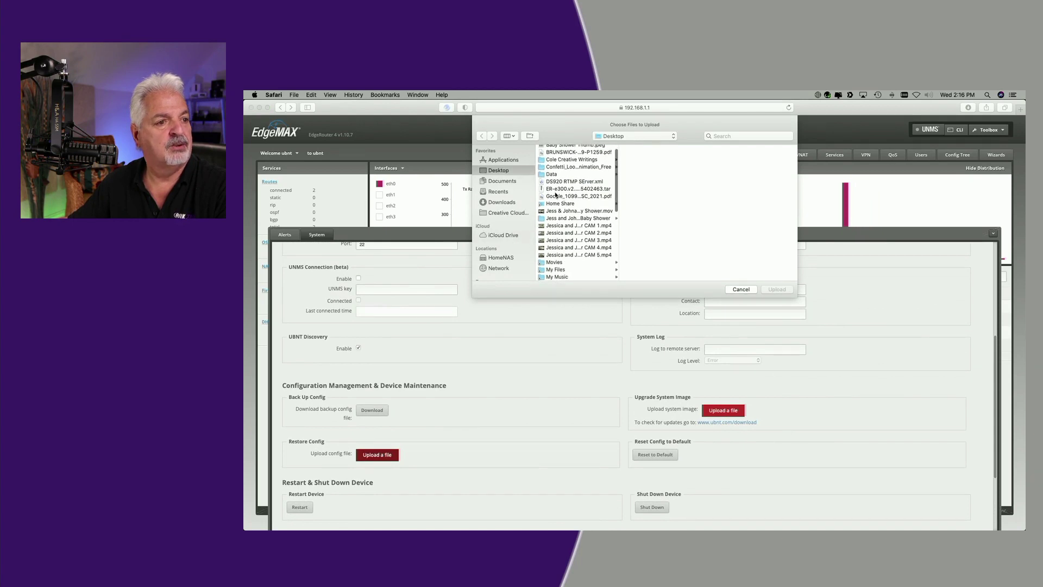
pyautogui.click(547, 190)
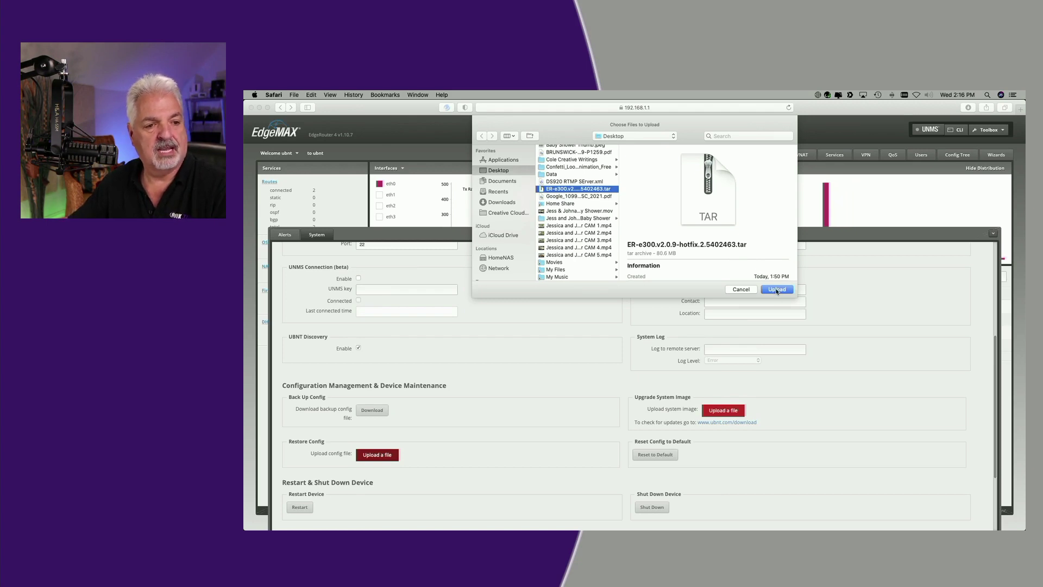
pyautogui.click(776, 289)
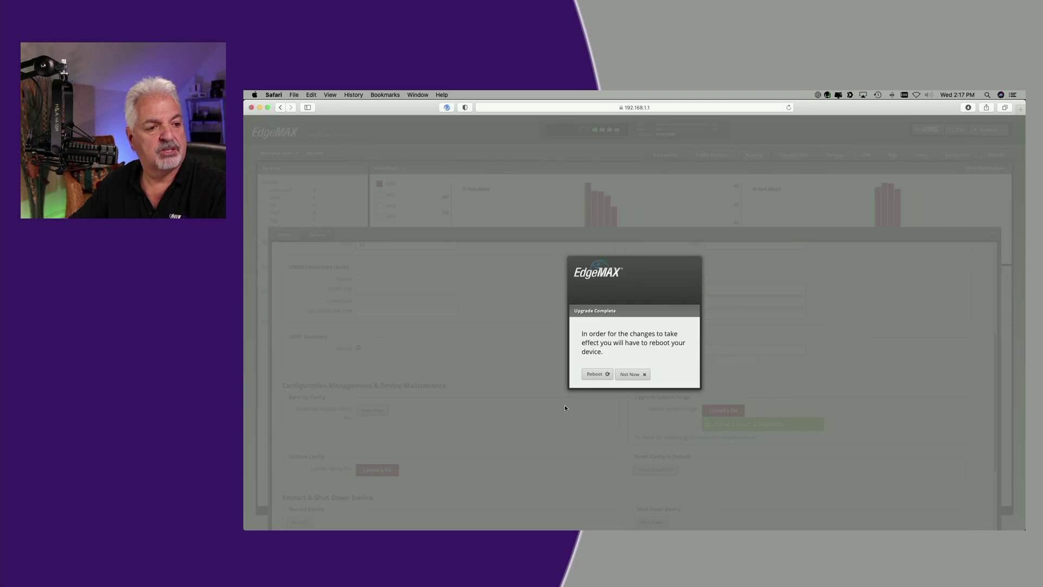
pyautogui.click(595, 375)
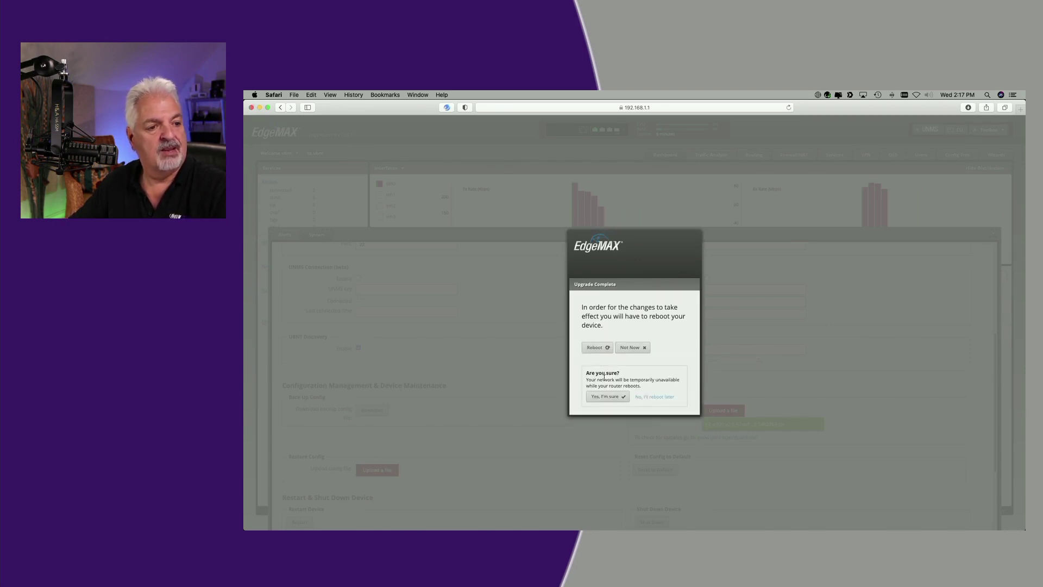
pyautogui.click(606, 396)
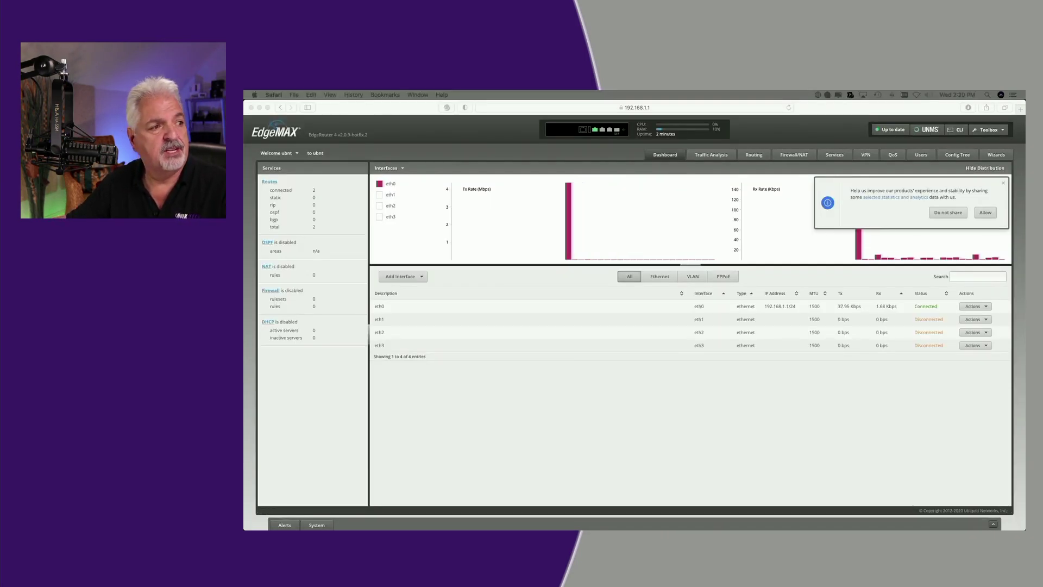
pyautogui.click(400, 151)
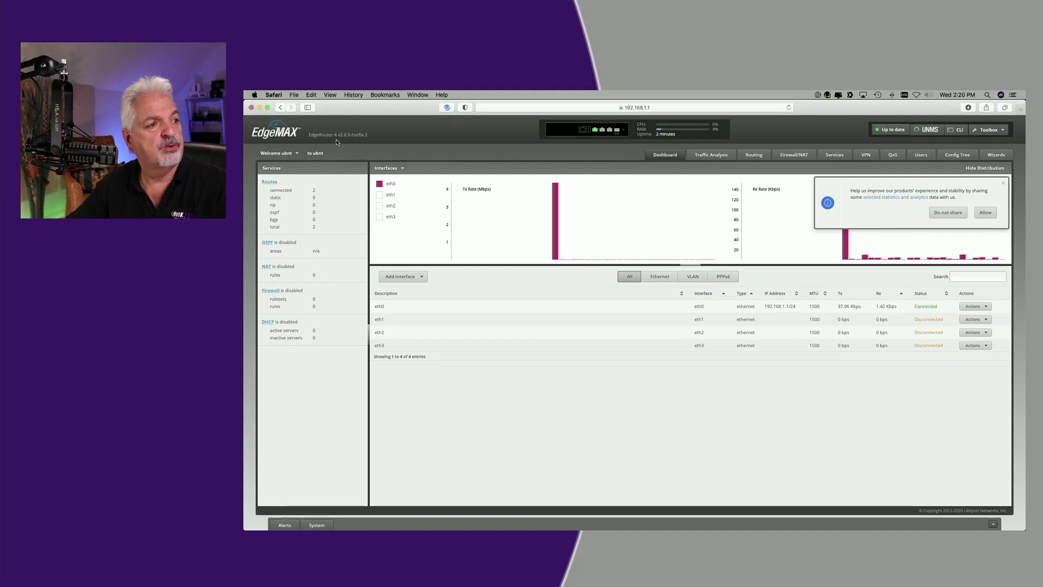
pyautogui.moveTo(347, 146)
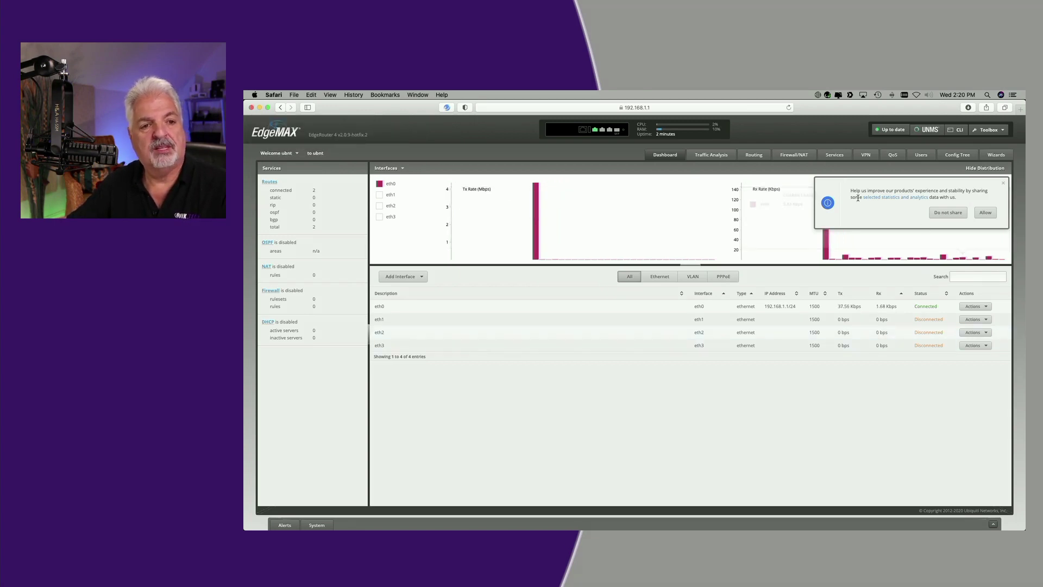
# Step: Decline the dashboard's request to share statistics and analytics data
pyautogui.moveTo(862, 211)
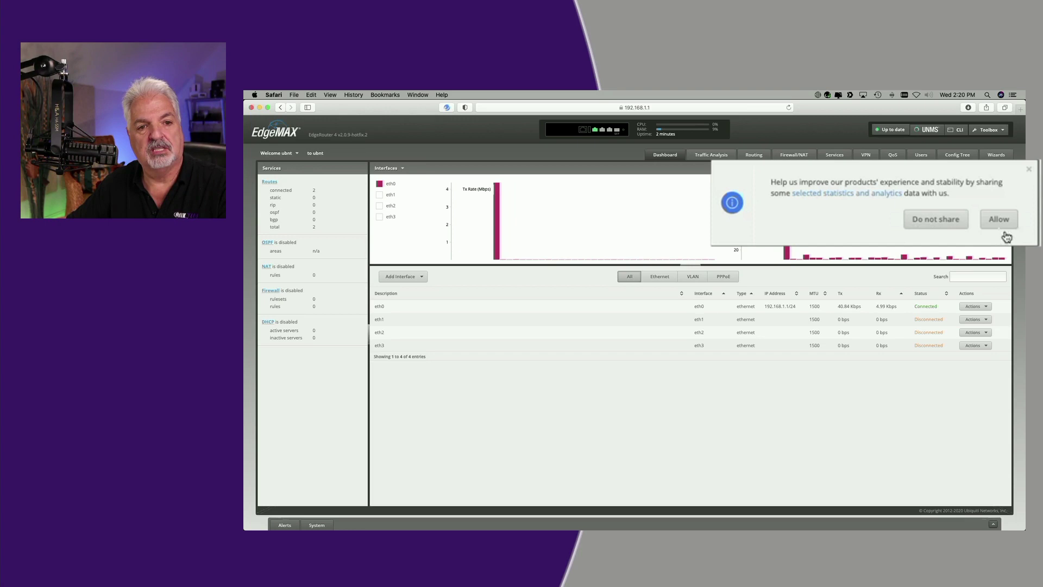
pyautogui.click(938, 221)
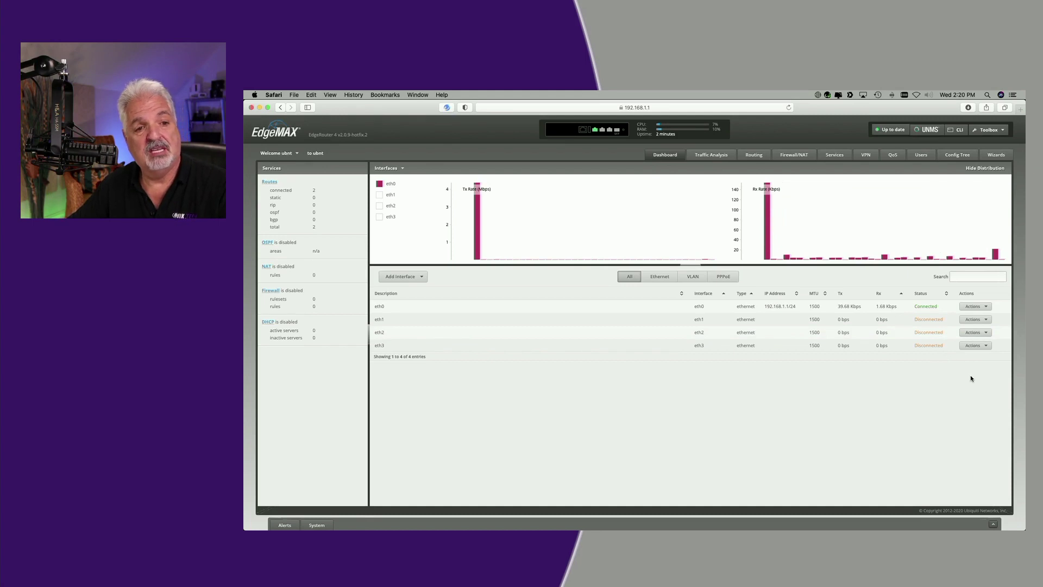
# Step: Start the WAN+2LAN2 wizard from Wizards, keeping eth0 as the internet port
pyautogui.click(996, 155)
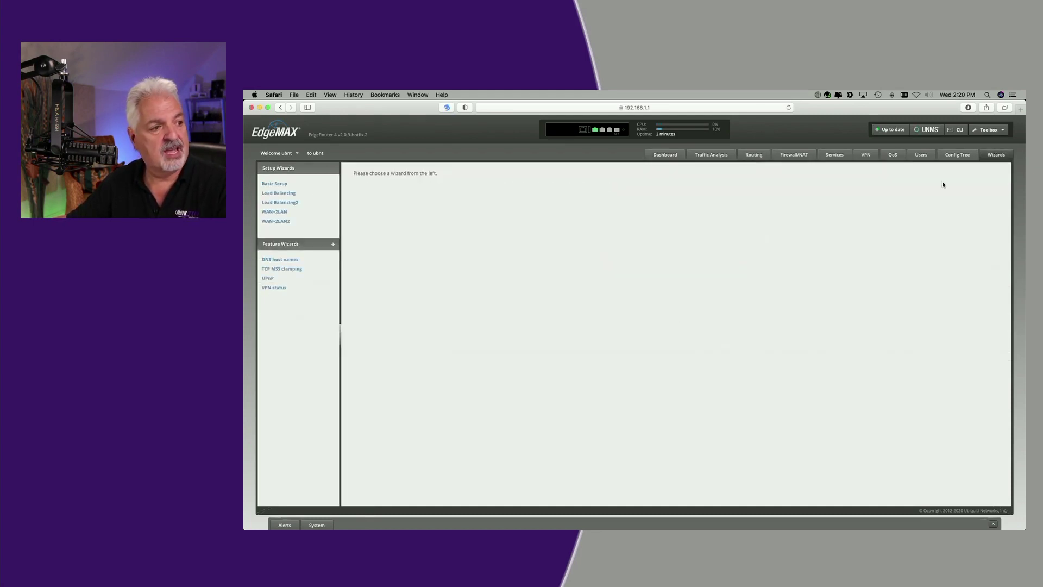
pyautogui.click(275, 222)
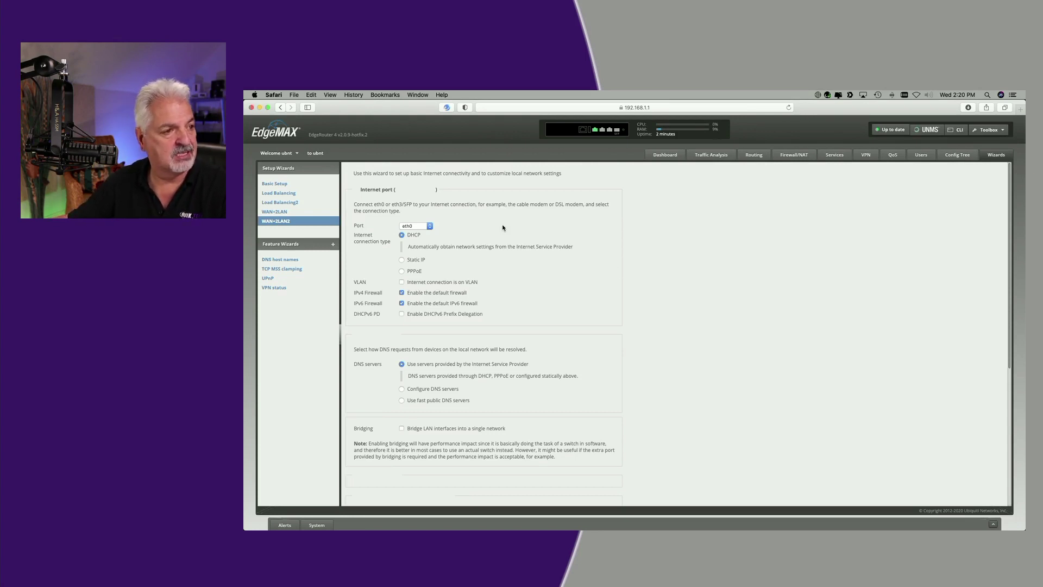
pyautogui.click(428, 226)
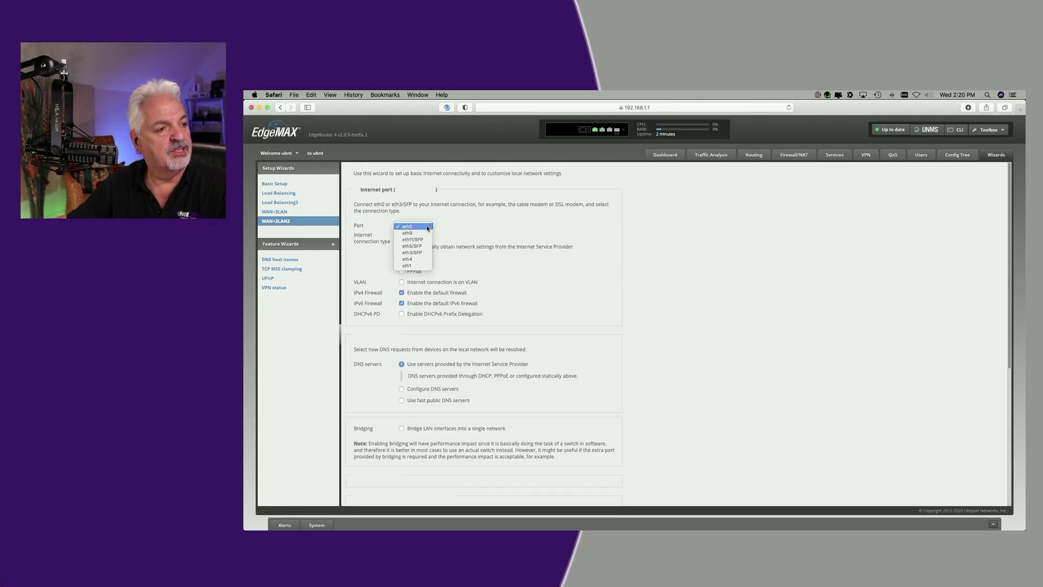
pyautogui.click(427, 226)
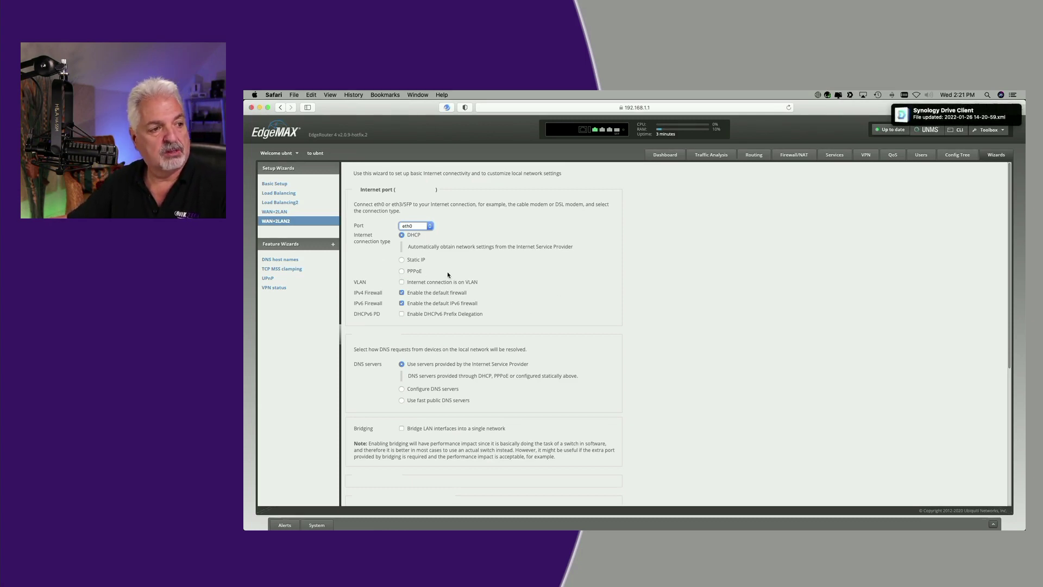
# Step: Set the internet connection to PPPoE, enter the ISP account credentials, and uncheck IPv6 Firewall
pyautogui.click(401, 271)
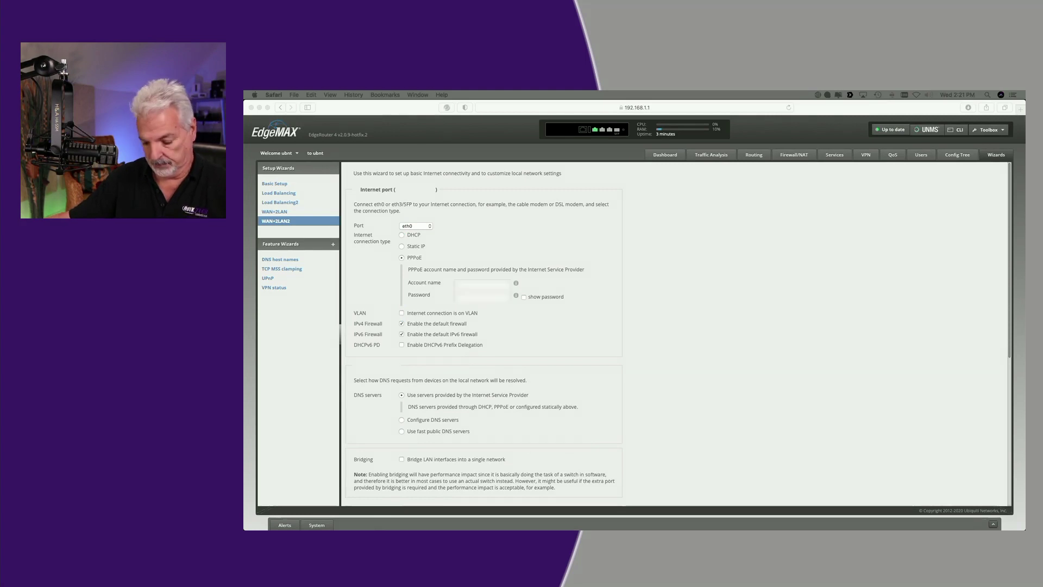
pyautogui.click(454, 276)
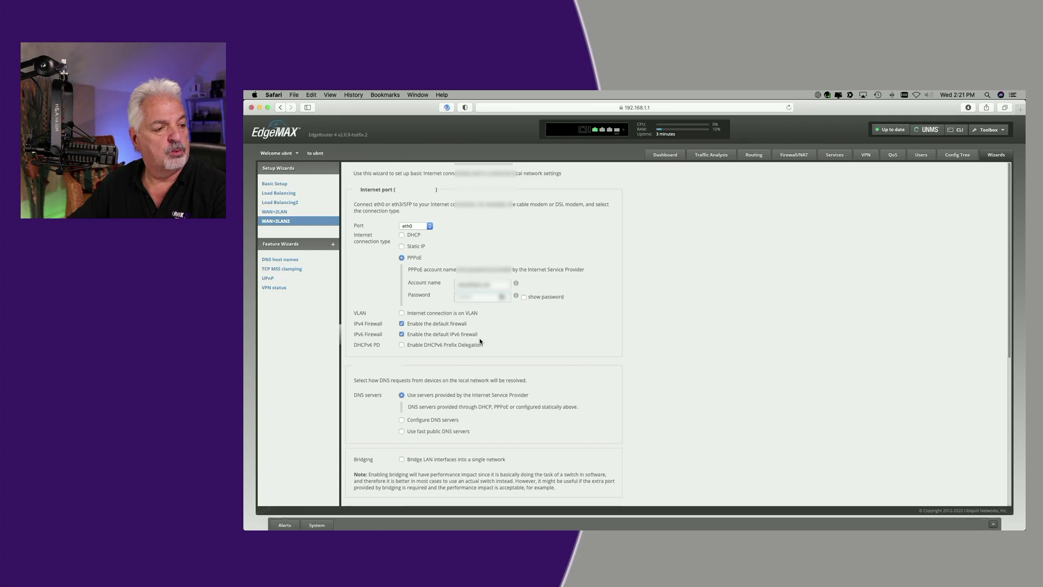
pyautogui.click(402, 334)
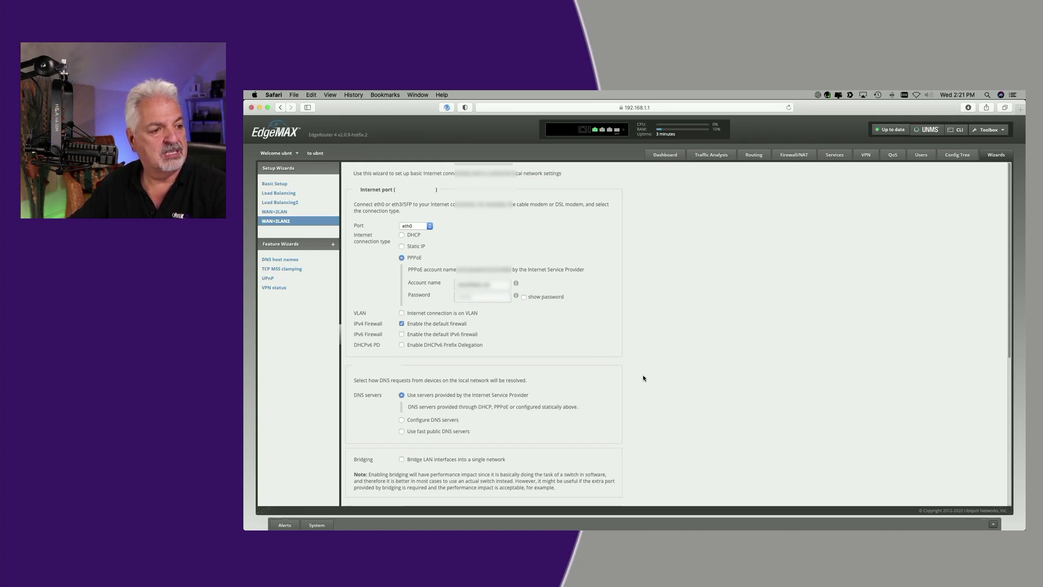
# Step: Enter DNS servers 1.1.1.1 and 1.0.0.1, then scroll down, leaving existing users kept
pyautogui.scroll(-5, 646, 379)
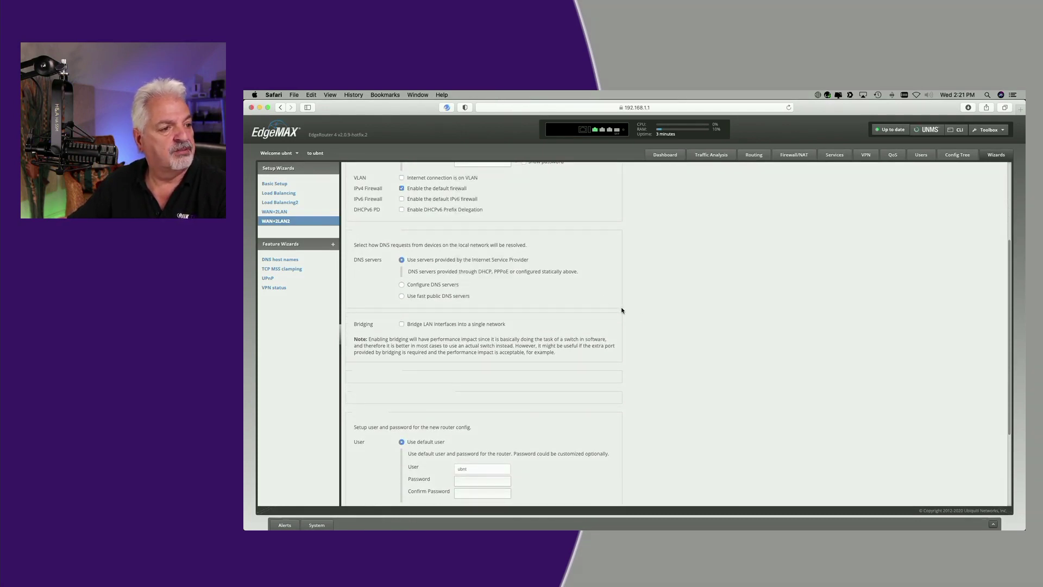
pyautogui.click(402, 285)
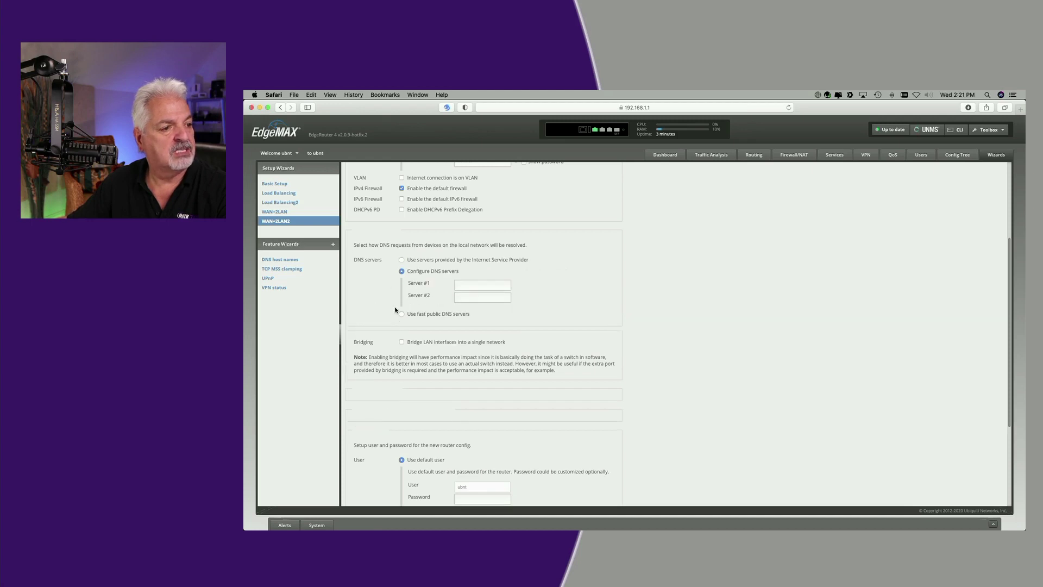
pyautogui.click(471, 286)
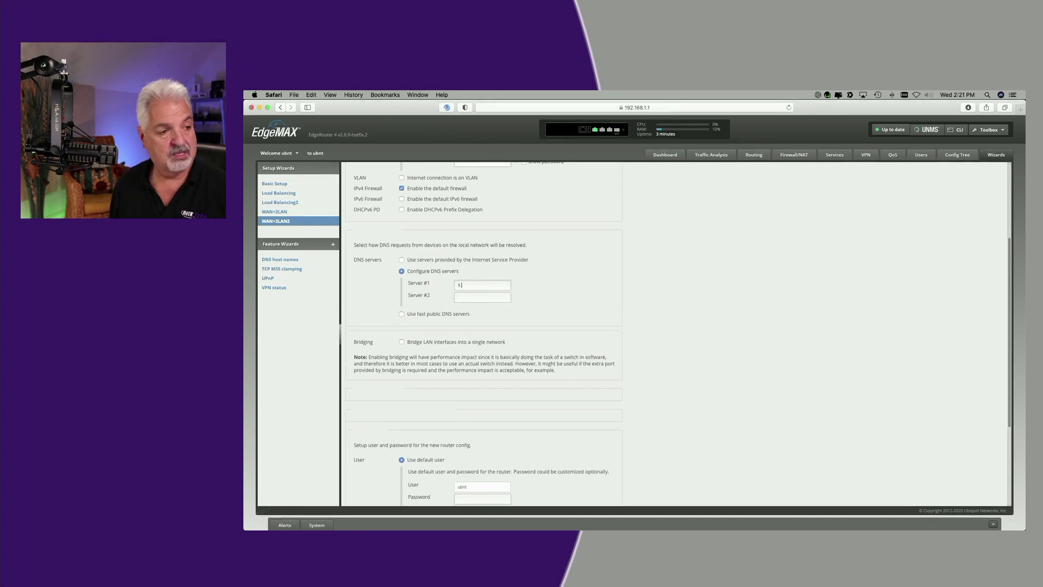
pyautogui.write('1.1.1.1')
pyautogui.click(467, 299)
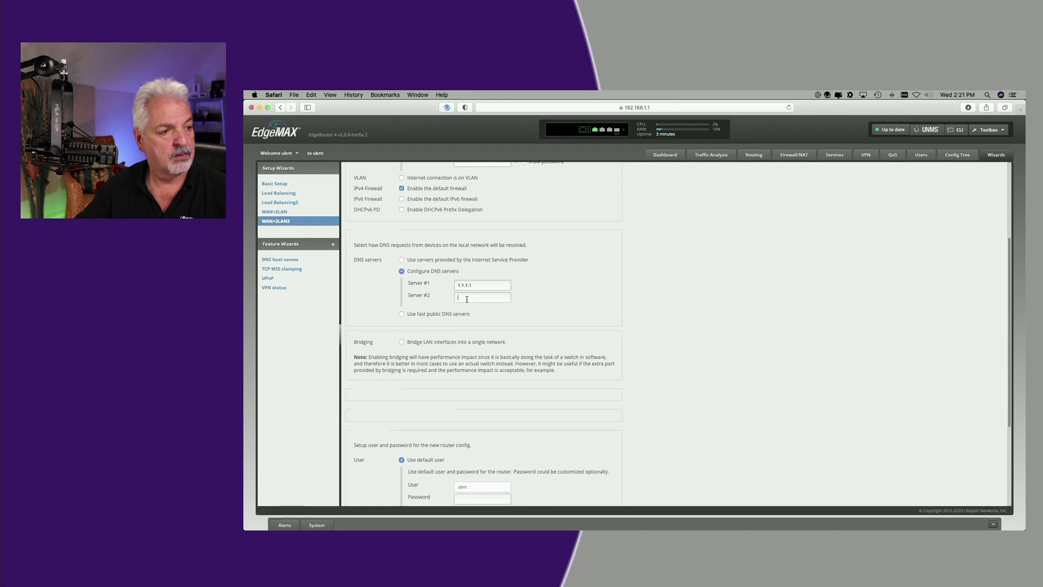
pyautogui.write('1.0.')
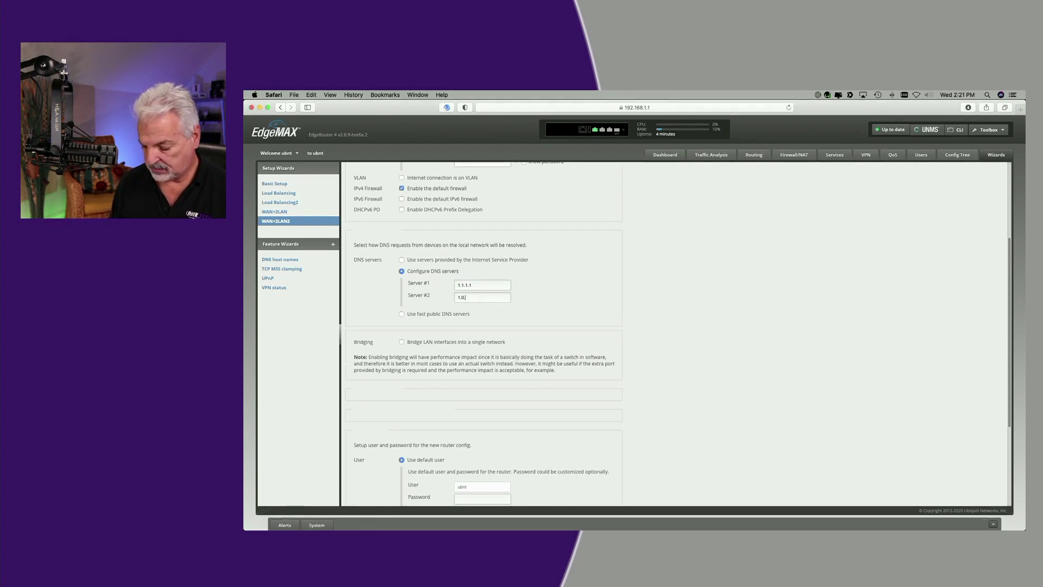
pyautogui.write('0.1')
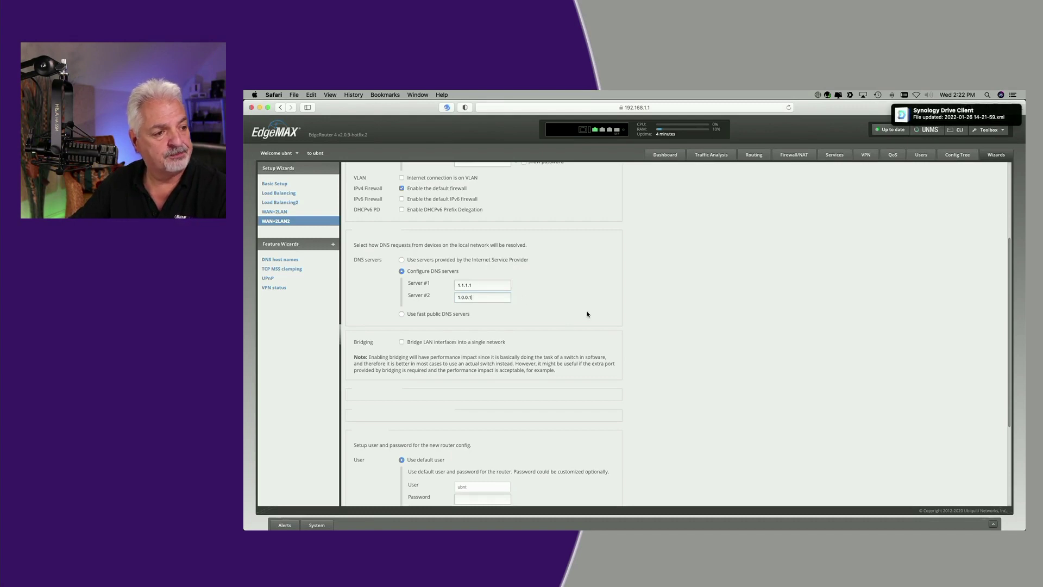
pyautogui.scroll(-3, 609, 324)
pyautogui.scroll(-2, 609, 324)
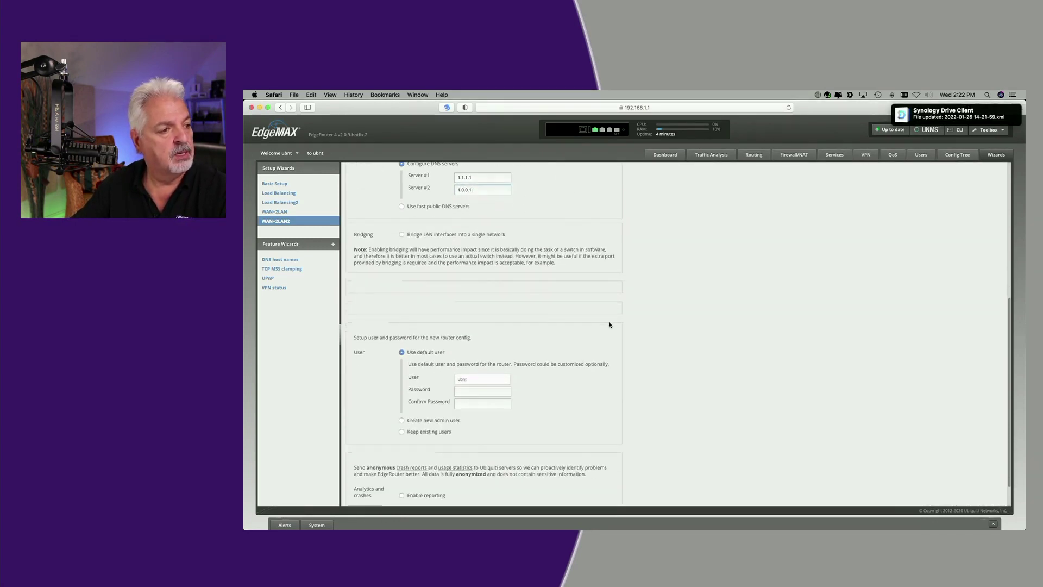
pyautogui.scroll(-1, 609, 324)
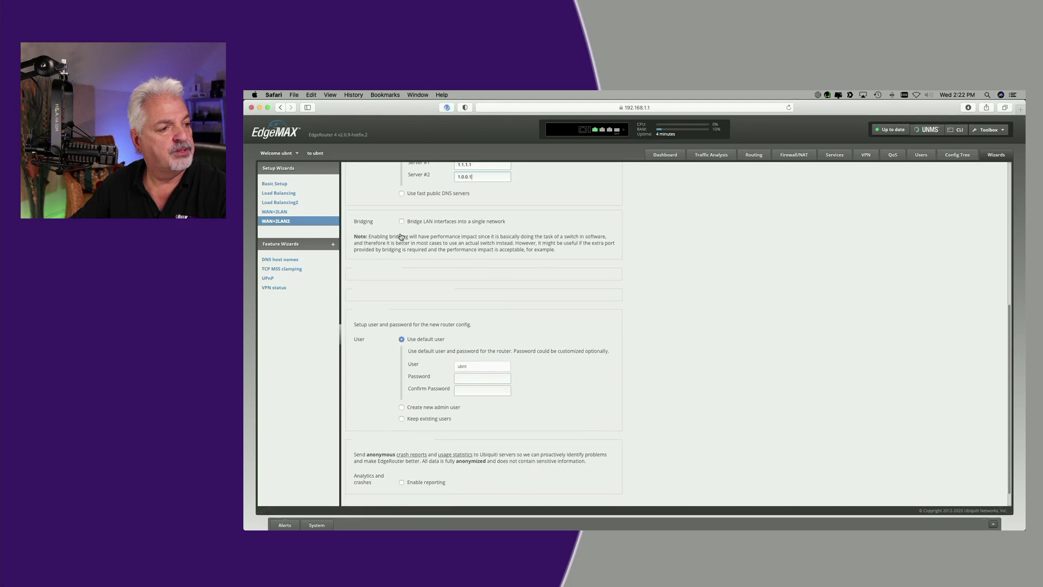
pyautogui.scroll(-1, 620, 271)
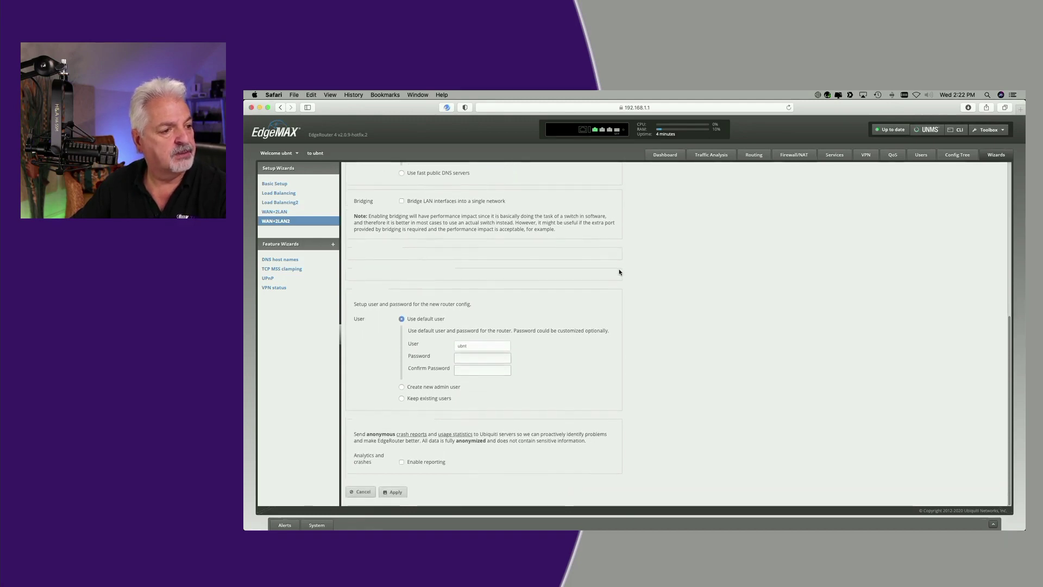
pyautogui.scroll(10, 620, 272)
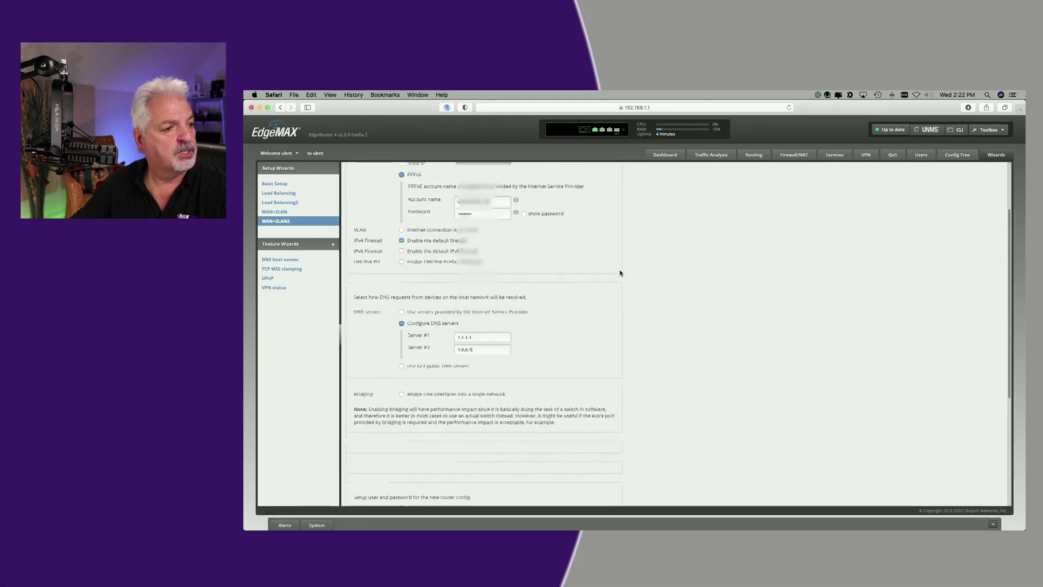
pyautogui.scroll(-10, 621, 273)
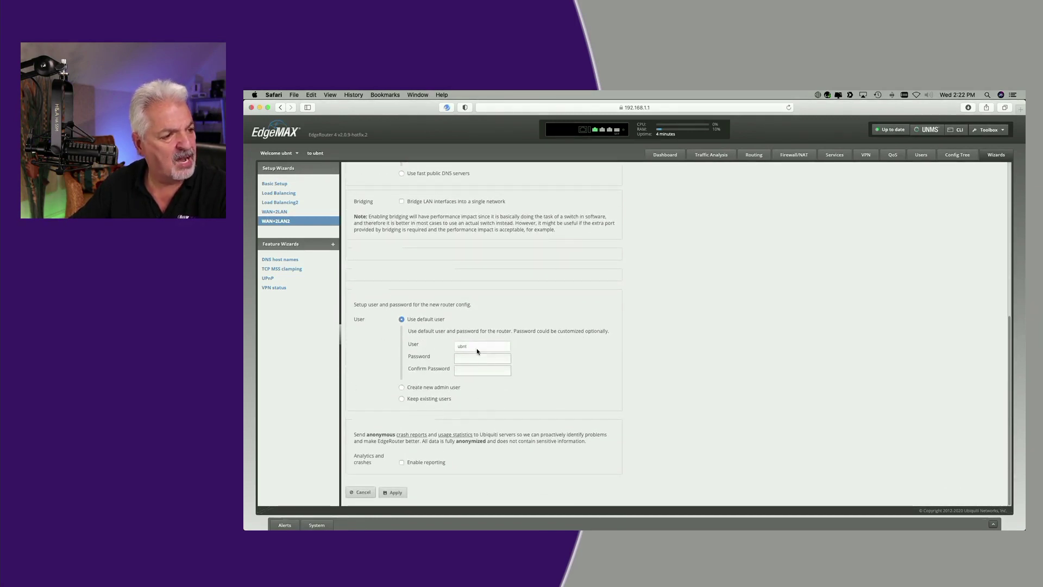
# Step: Keep the existing users, apply the WAN+2LAN2 wizard configuration, and confirm rebooting the router
pyautogui.click(403, 399)
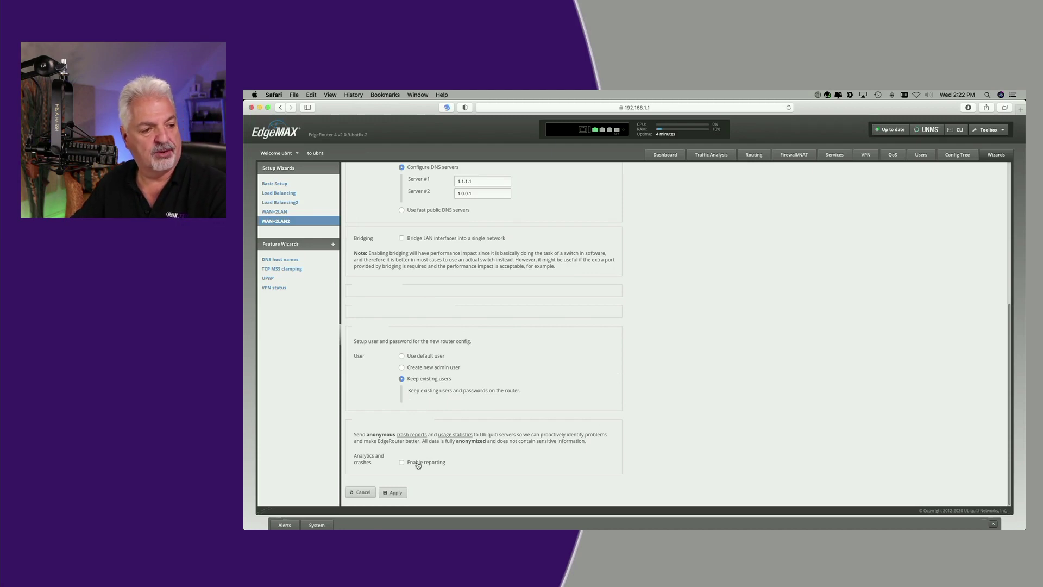
pyautogui.click(393, 492)
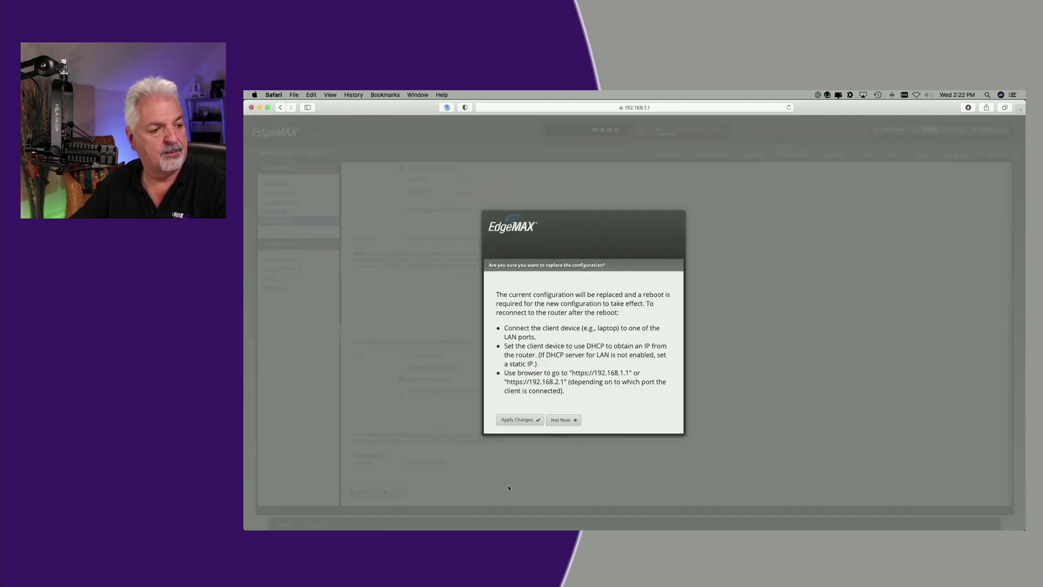
pyautogui.click(518, 421)
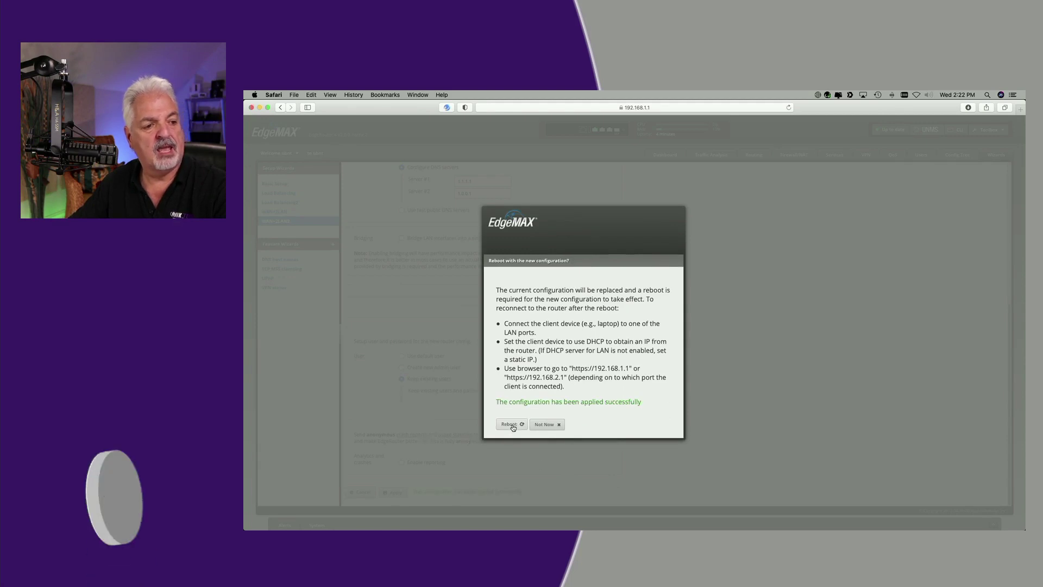
pyautogui.click(516, 425)
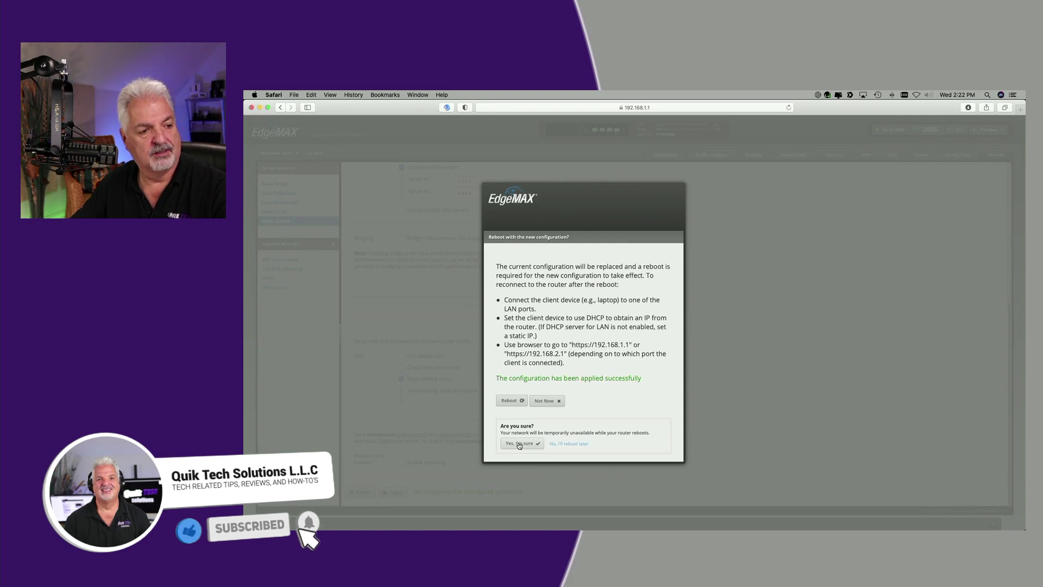
pyautogui.click(520, 443)
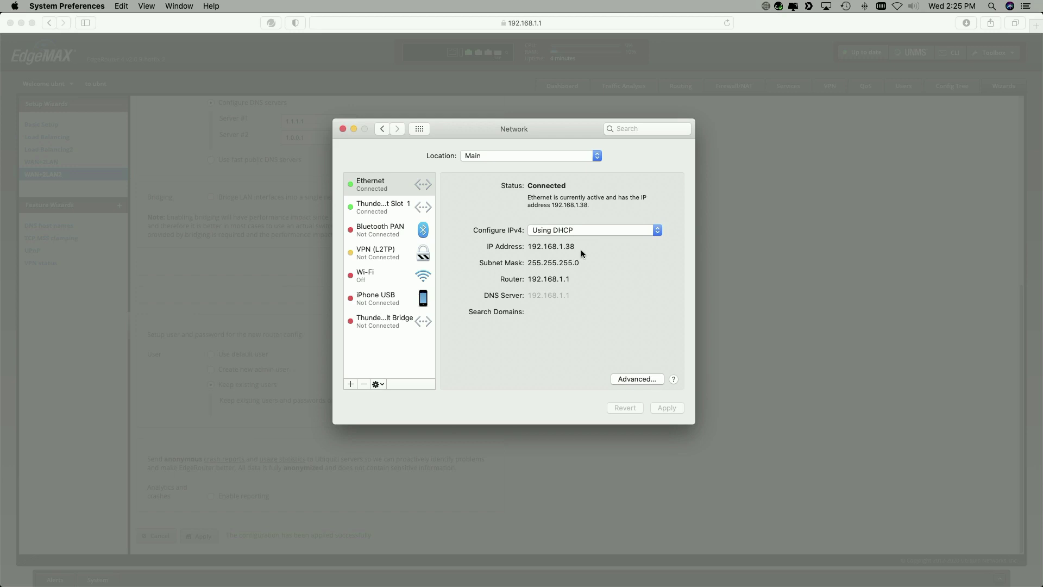
# Step: Close the macOS Network preferences window to return to the timed-out EdgeOS page
pyautogui.click(342, 129)
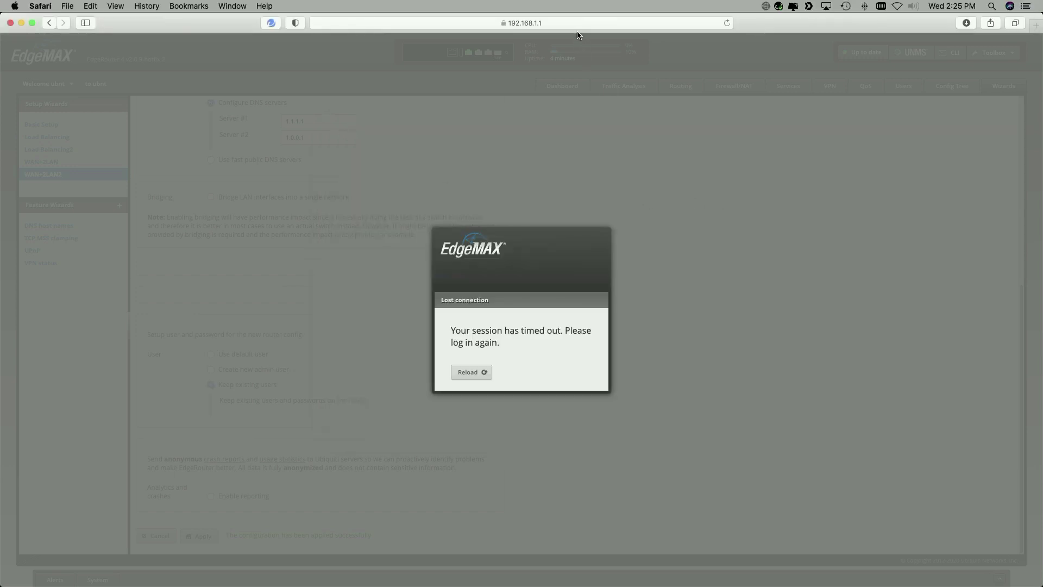
# Step: Log back in as ubnt, decline saving the password, and view the Dashboard interface list
pyautogui.click(471, 373)
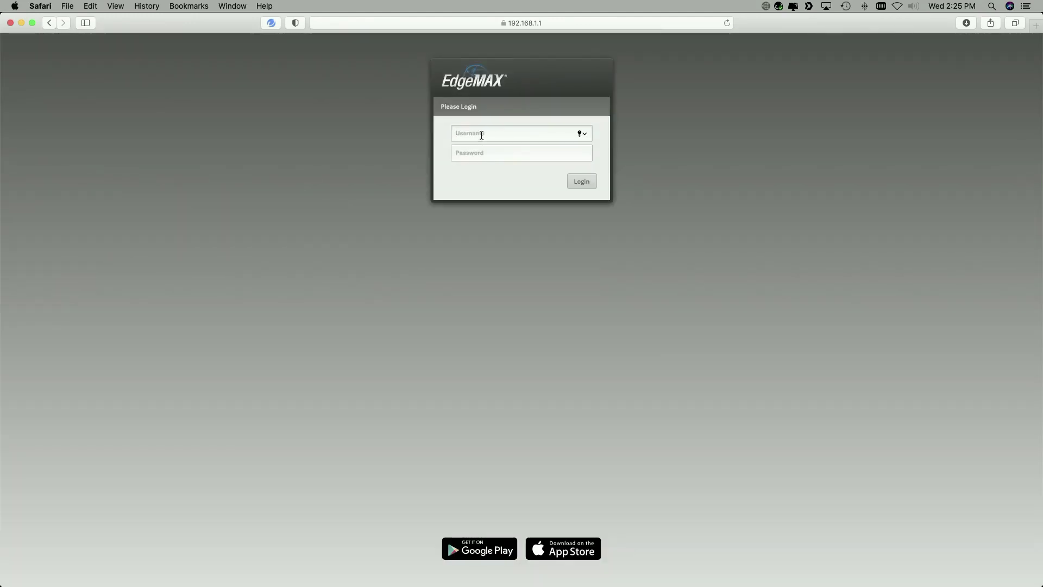
pyautogui.write('u')
pyautogui.click(521, 153)
pyautogui.press('Return')
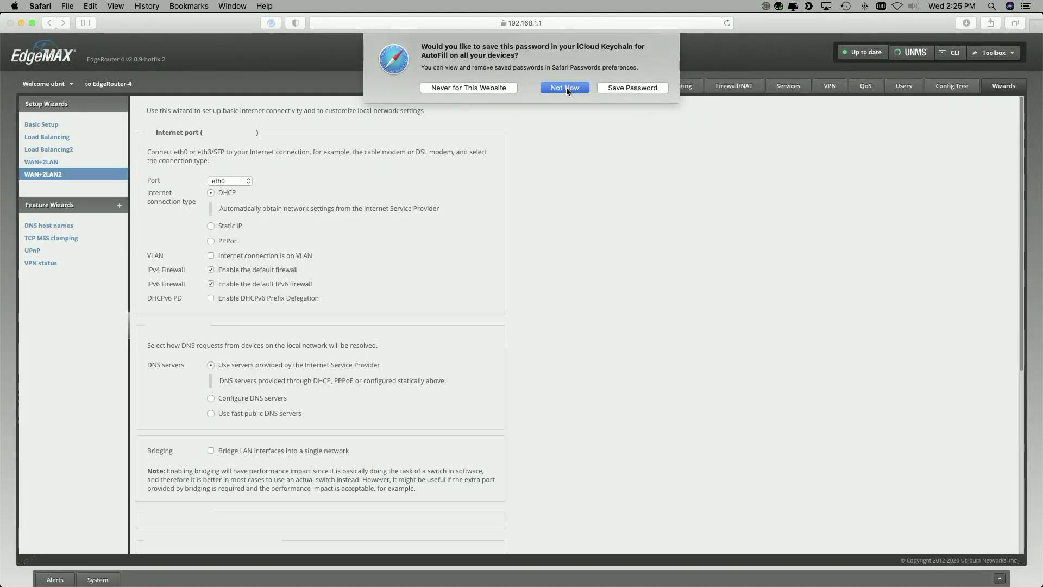
pyautogui.click(565, 87)
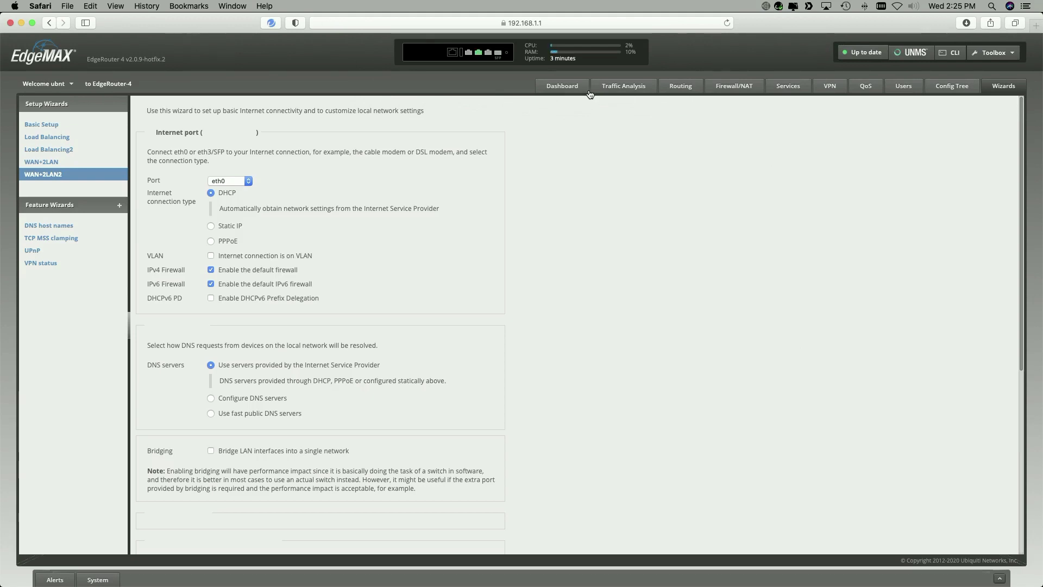
pyautogui.click(558, 85)
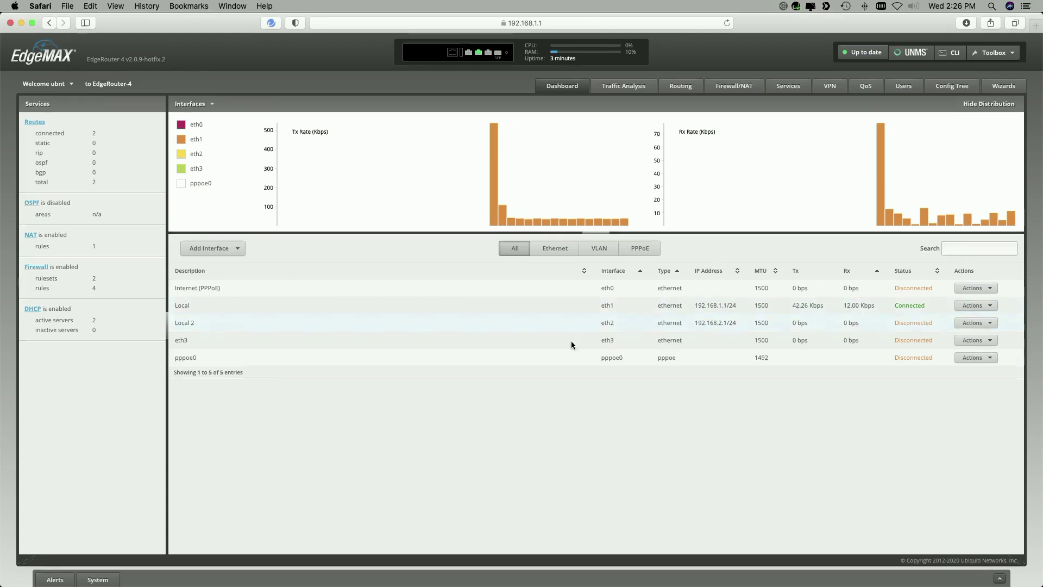
# Step: In System settings, replace the EdgeRouter-4 host name with a custom home-router name
pyautogui.click(97, 579)
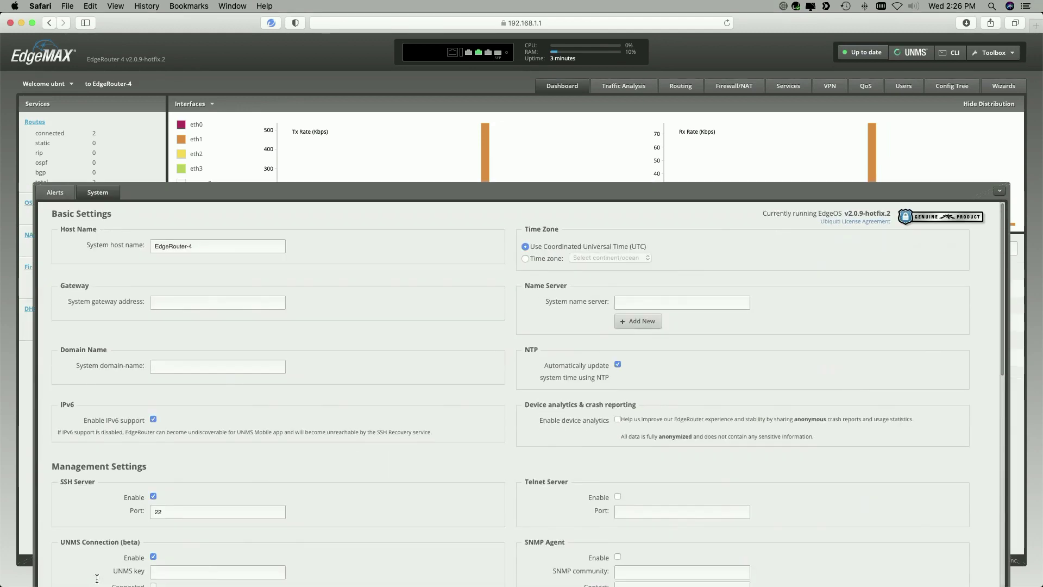
pyautogui.scroll(-2, 728, 483)
pyautogui.scroll(2, 728, 483)
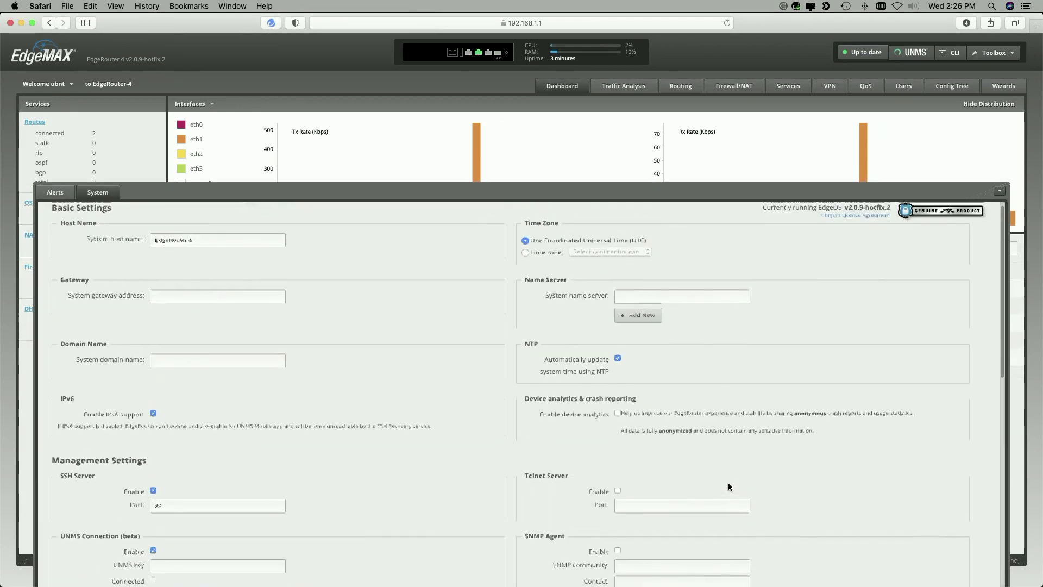
pyautogui.click(209, 246)
pyautogui.press('super+a')
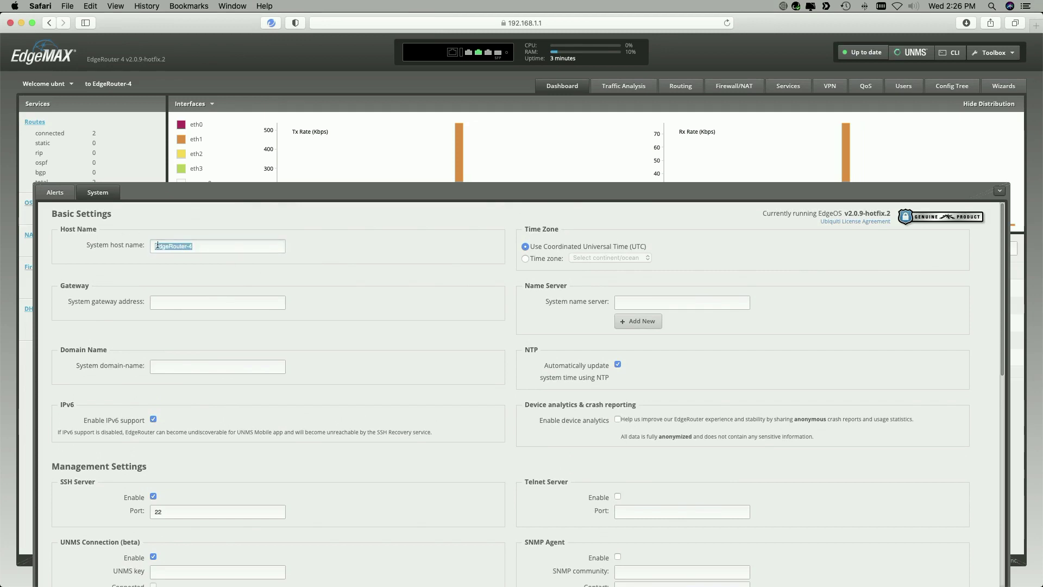
pyautogui.write('Ives-Home_R')
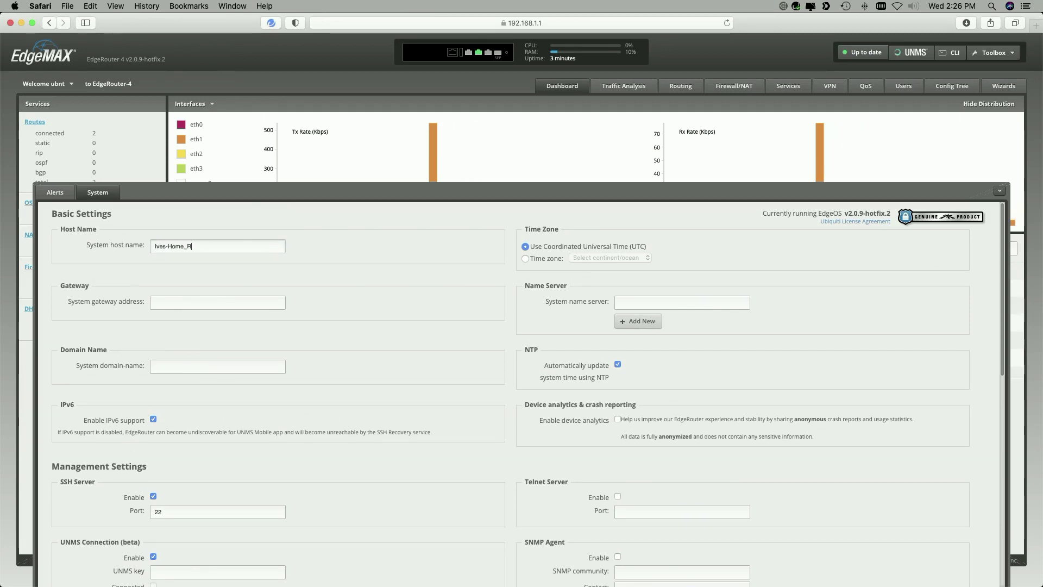
pyautogui.write('outer')
pyautogui.click(187, 246)
pyautogui.press('BackSpace')
pyautogui.write('-')
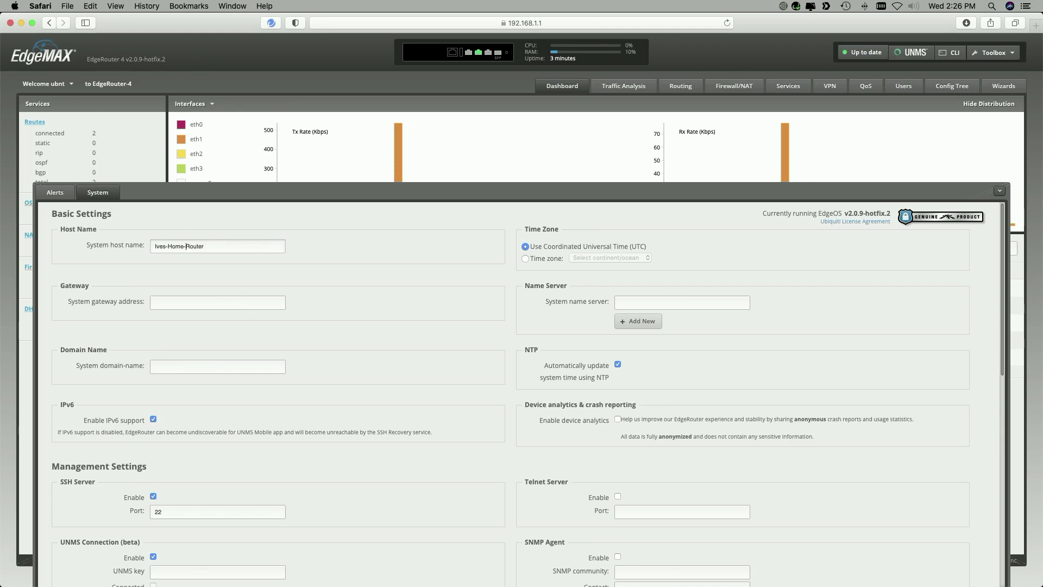
pyautogui.scroll(-5, 360, 397)
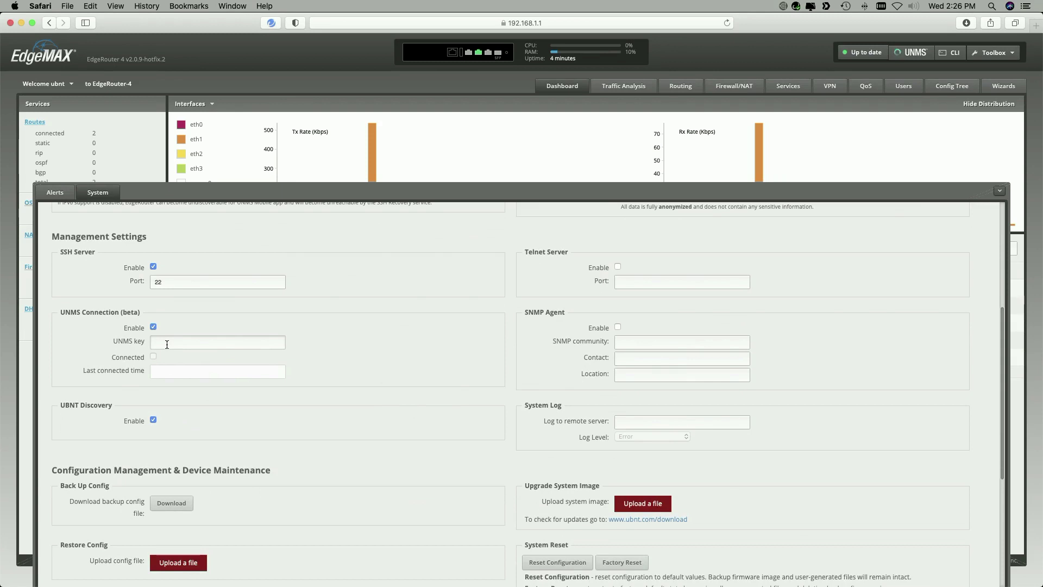
pyautogui.scroll(5, 245, 353)
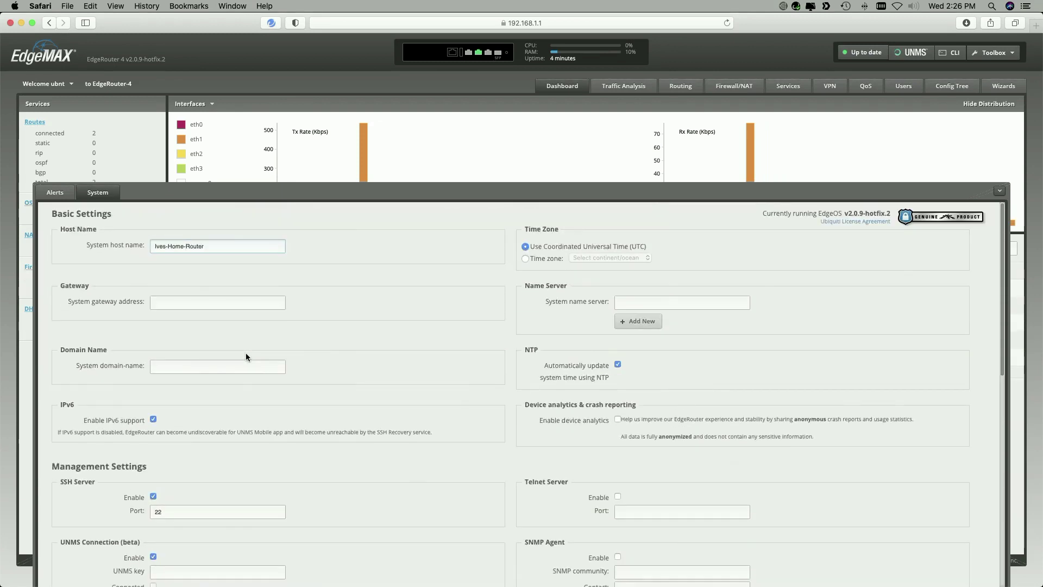
# Step: Add name servers 1.1.1.1 and 10.0.1, then save the system settings
pyautogui.click(652, 302)
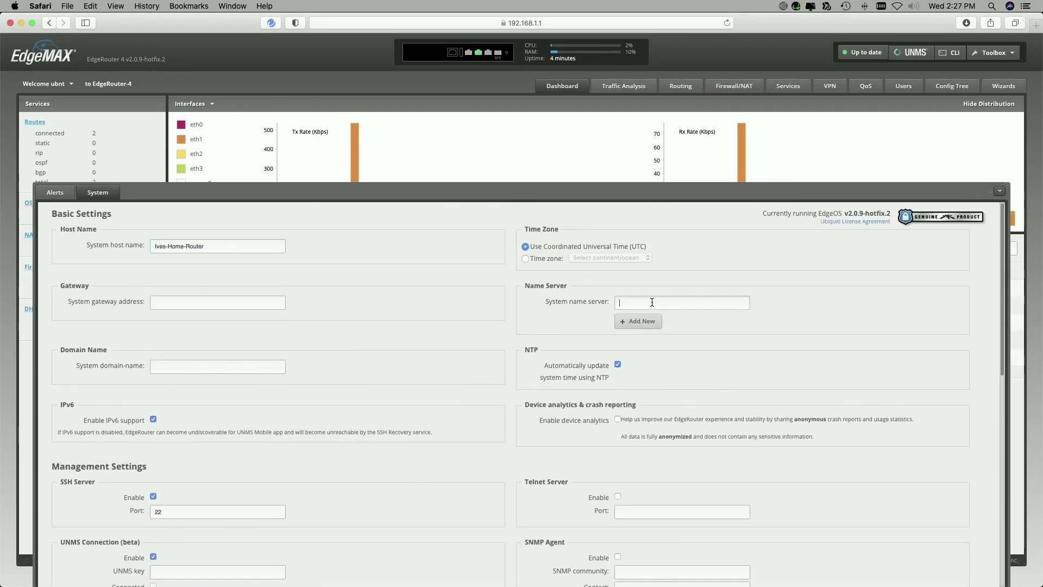
pyautogui.write('1.1.1.1')
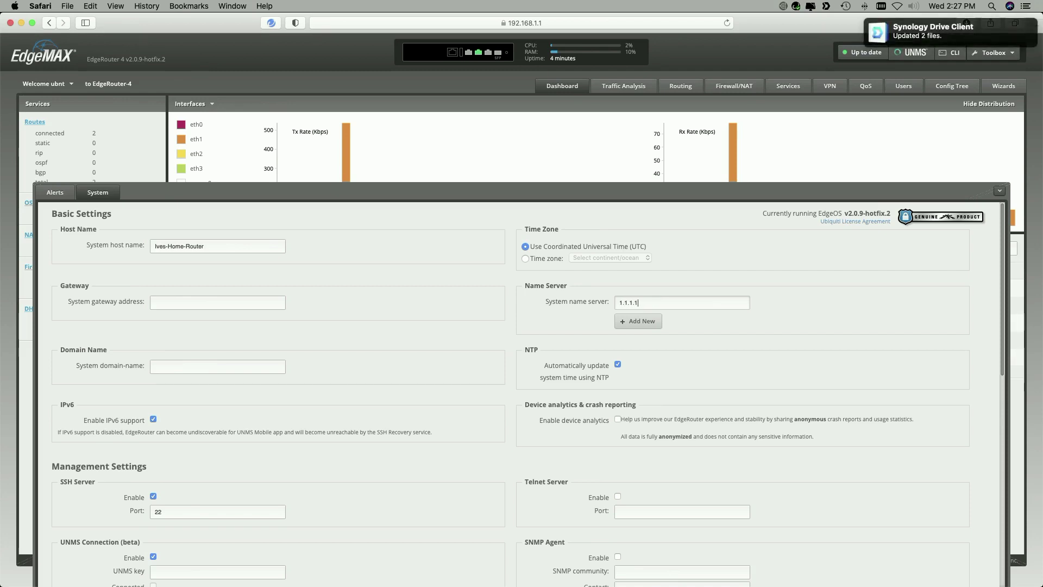
pyautogui.click(641, 321)
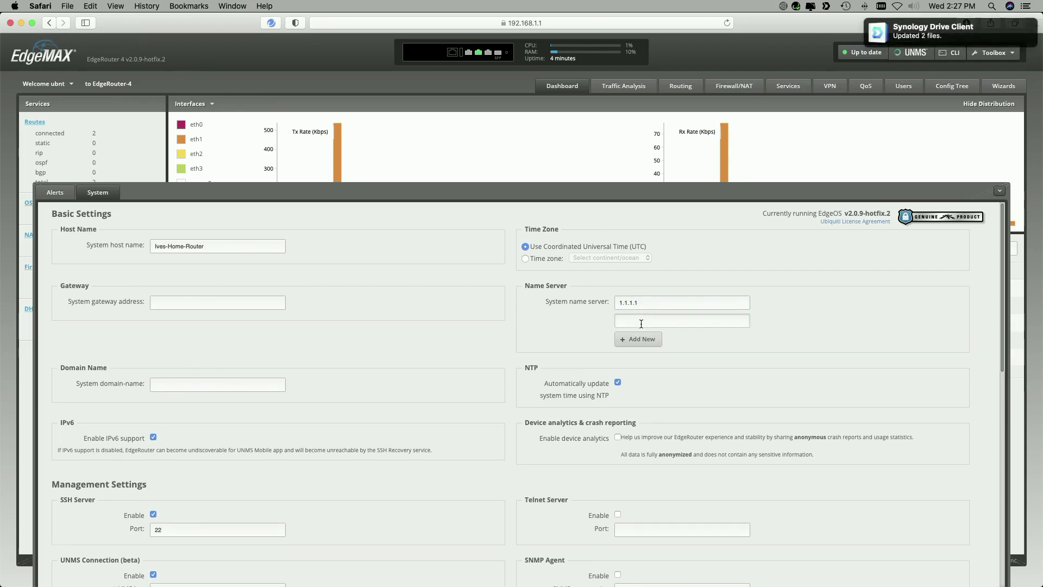
pyautogui.click(641, 324)
pyautogui.write('10')
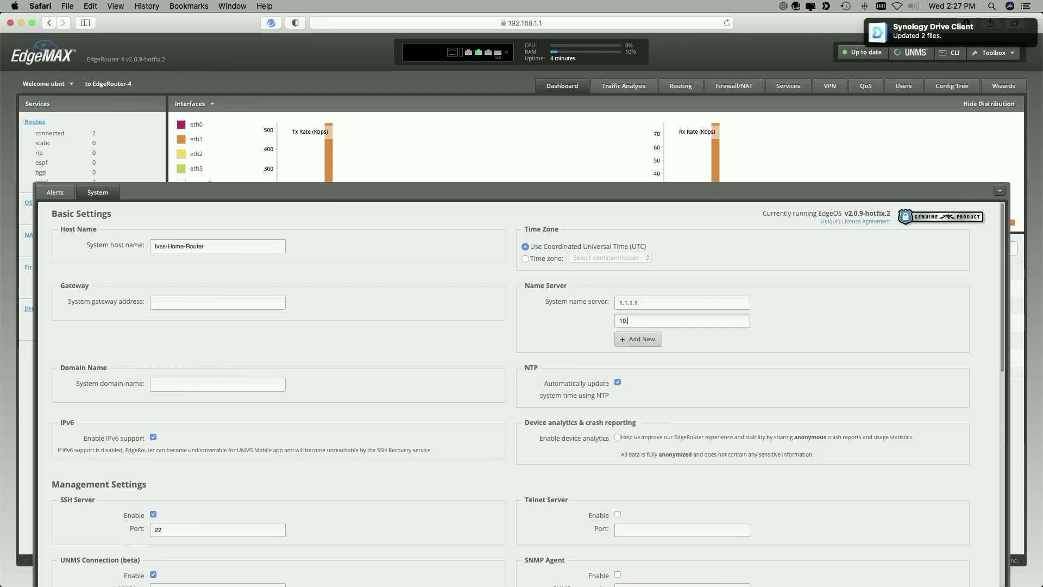
pyautogui.write('.0.1')
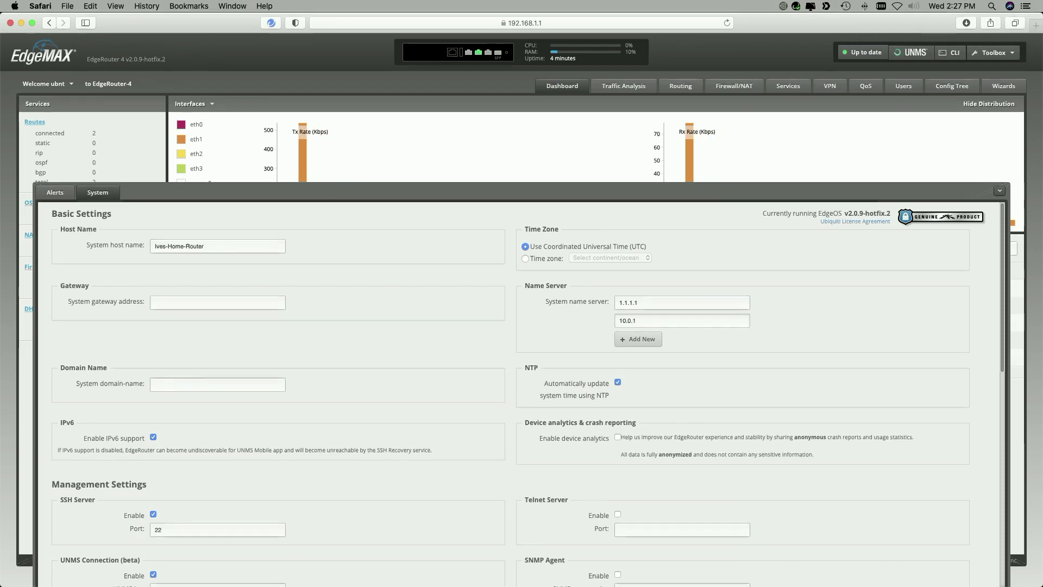
pyautogui.scroll(-10, 256, 402)
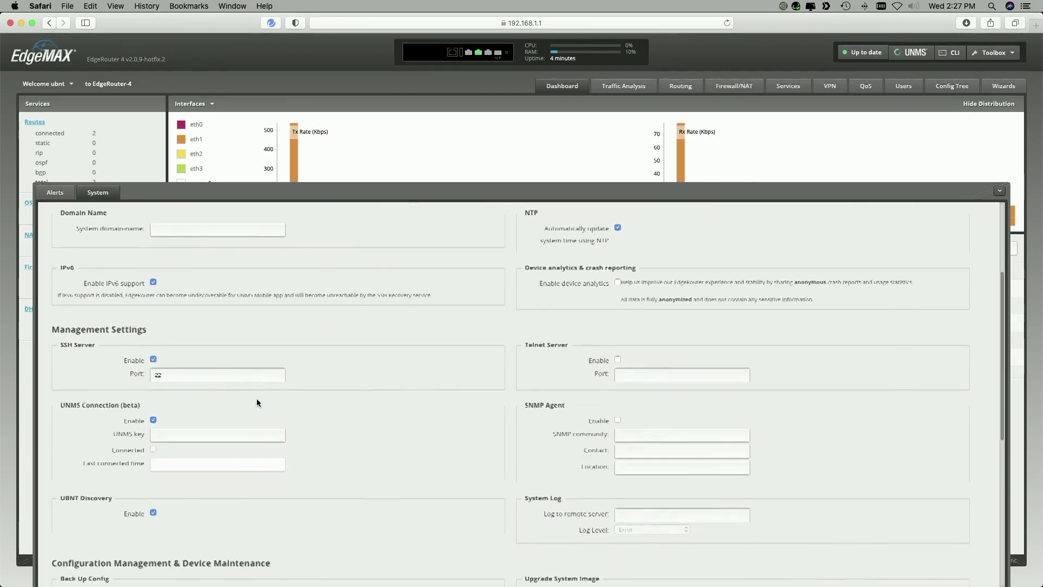
pyautogui.scroll(-5, 304, 402)
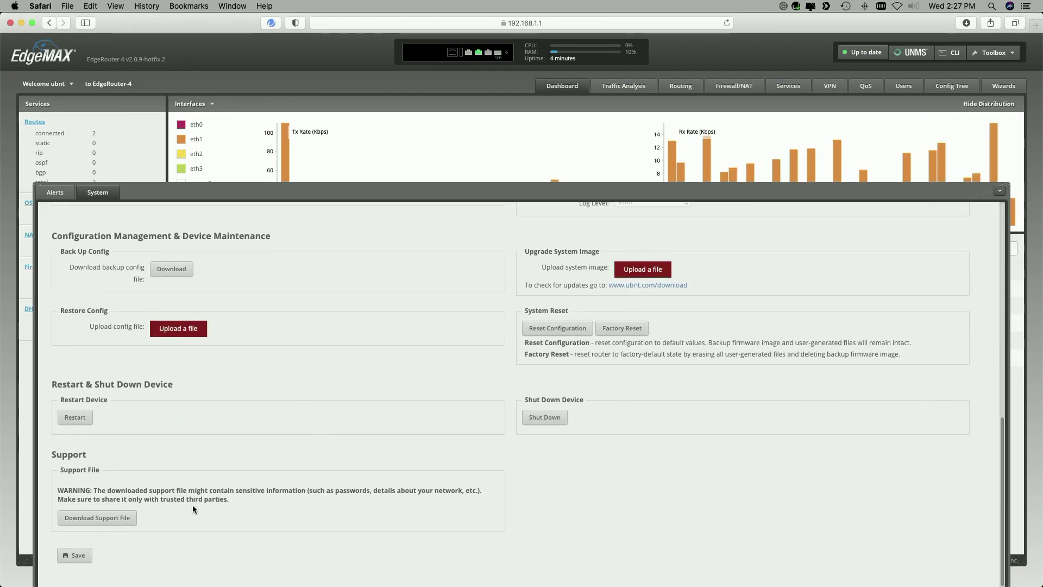
pyautogui.click(75, 555)
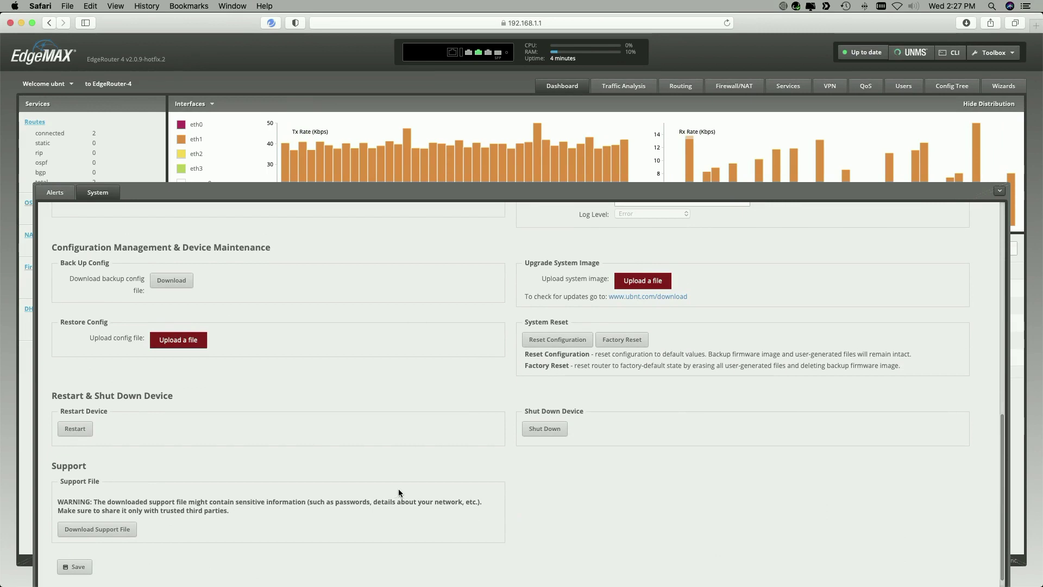
# Step: Collapse the System panel and review the Firewall Policies, NAT and Port Forwarding tabs
pyautogui.click(998, 191)
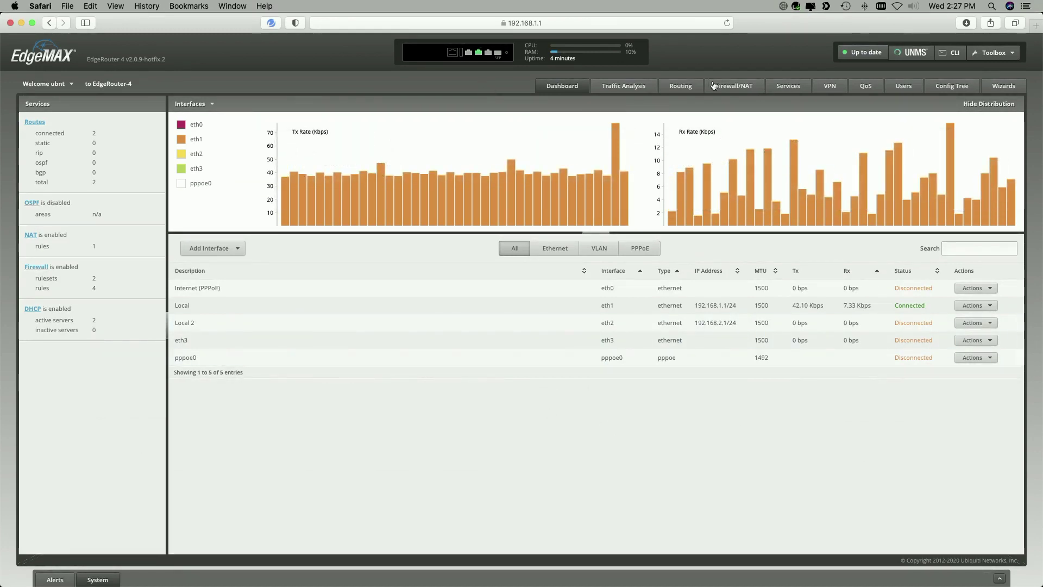
pyautogui.click(731, 87)
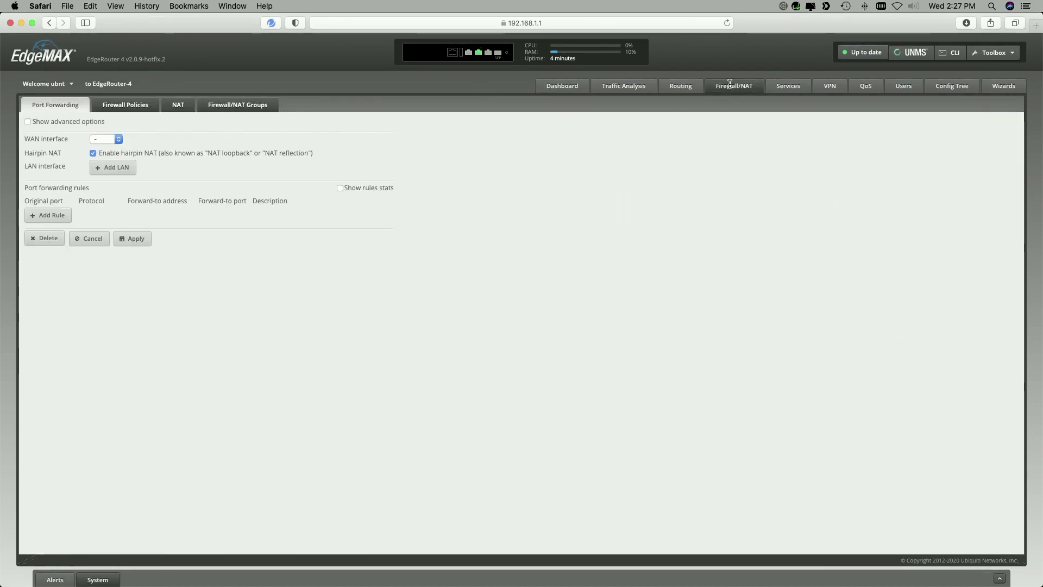
pyautogui.click(125, 105)
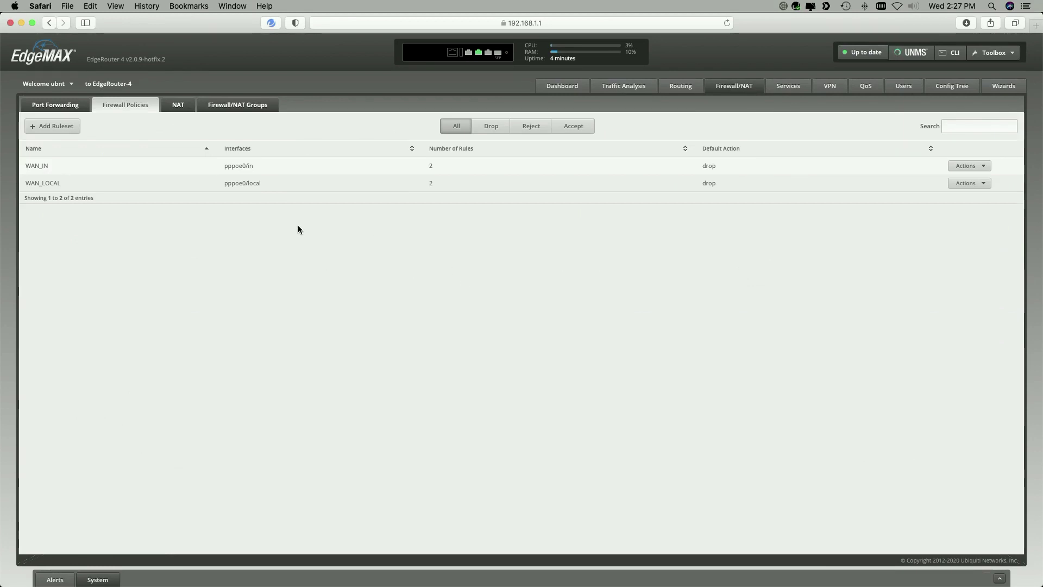
pyautogui.click(176, 104)
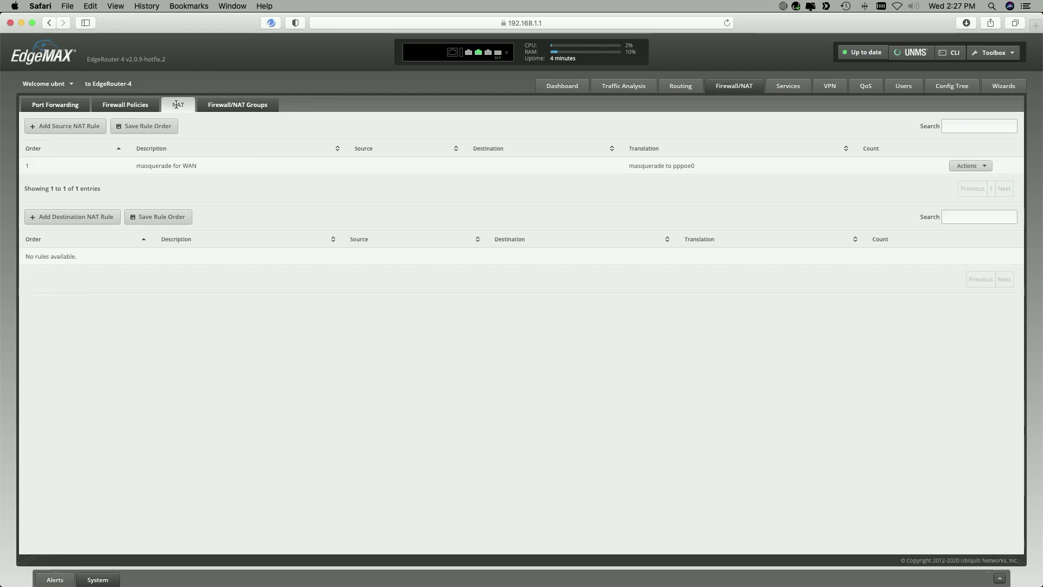
pyautogui.click(54, 106)
# Step: Set the LAN1 DHCP range to .50–.254, add DNS 2 1.1.1.1, and save
pyautogui.click(791, 86)
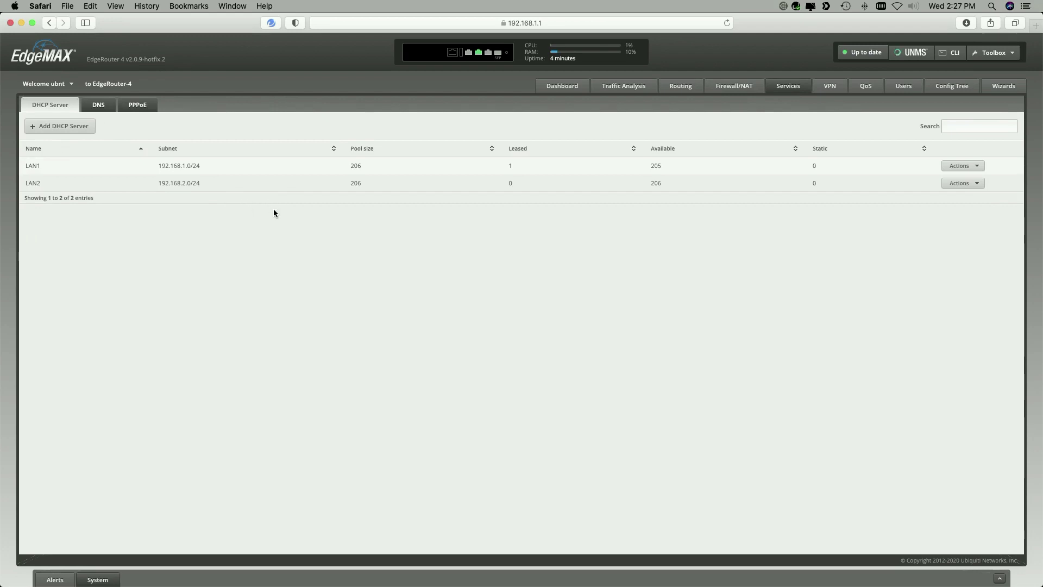
pyautogui.click(980, 166)
pyautogui.click(976, 177)
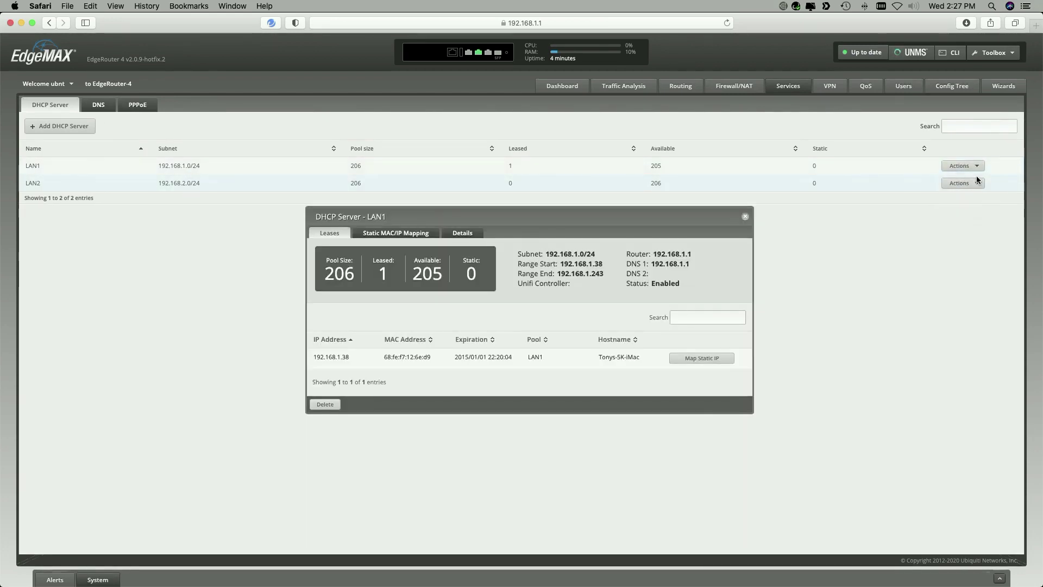
pyautogui.click(466, 235)
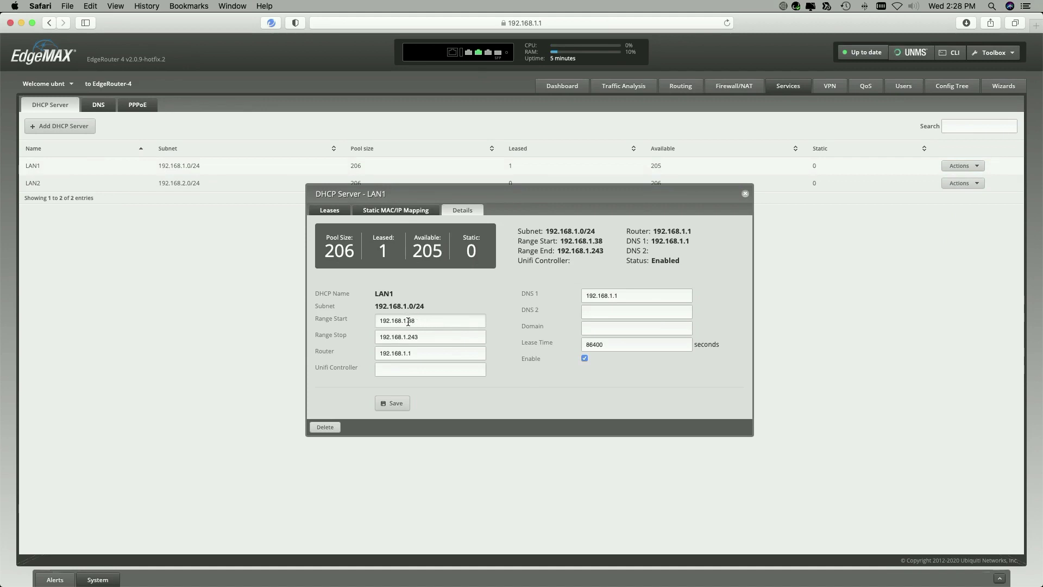
pyautogui.moveTo(408, 321); pyautogui.dragTo(423, 320)
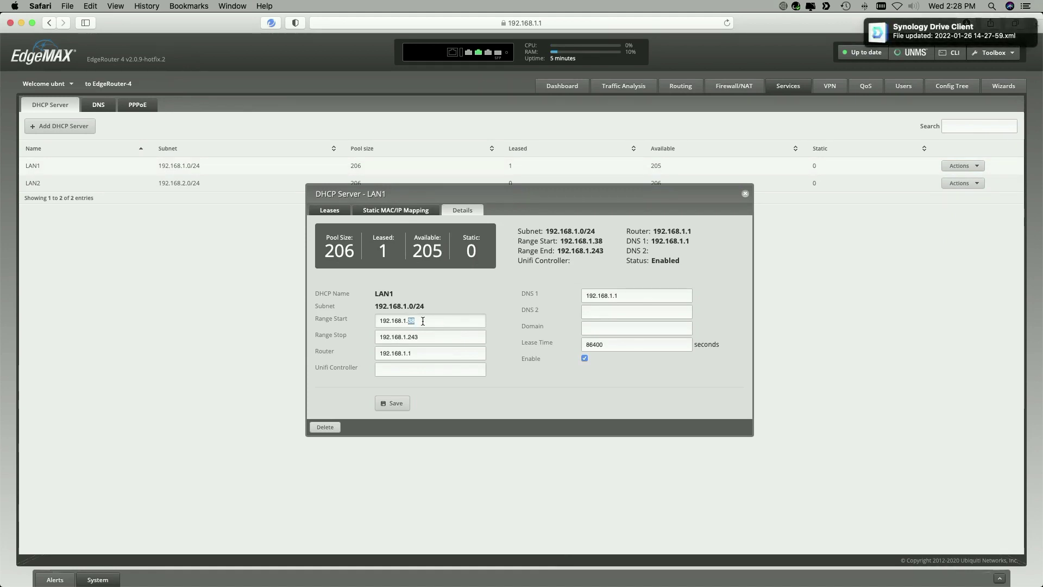
pyautogui.write('50')
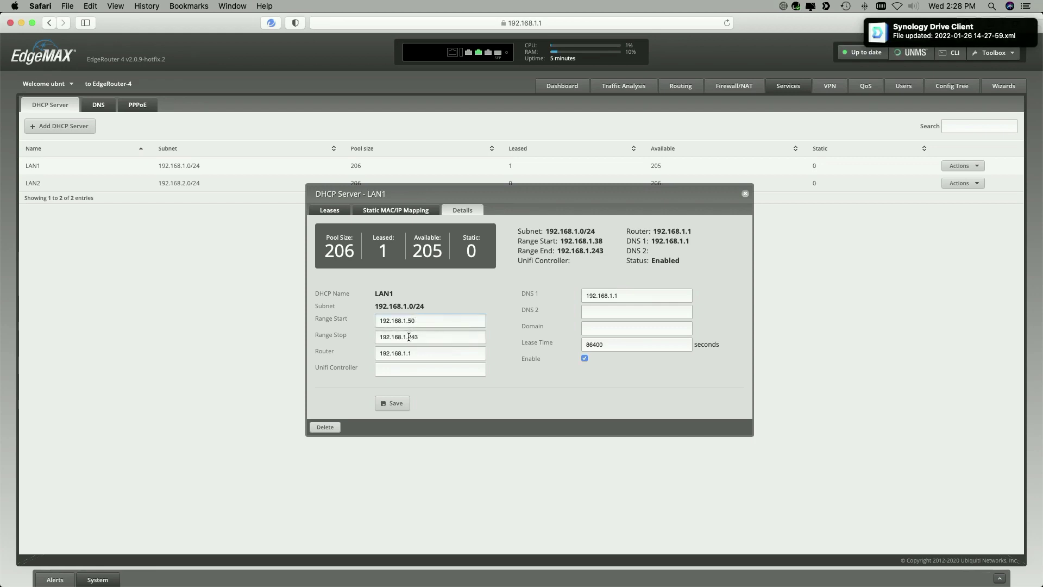
pyautogui.moveTo(408, 337); pyautogui.dragTo(461, 339)
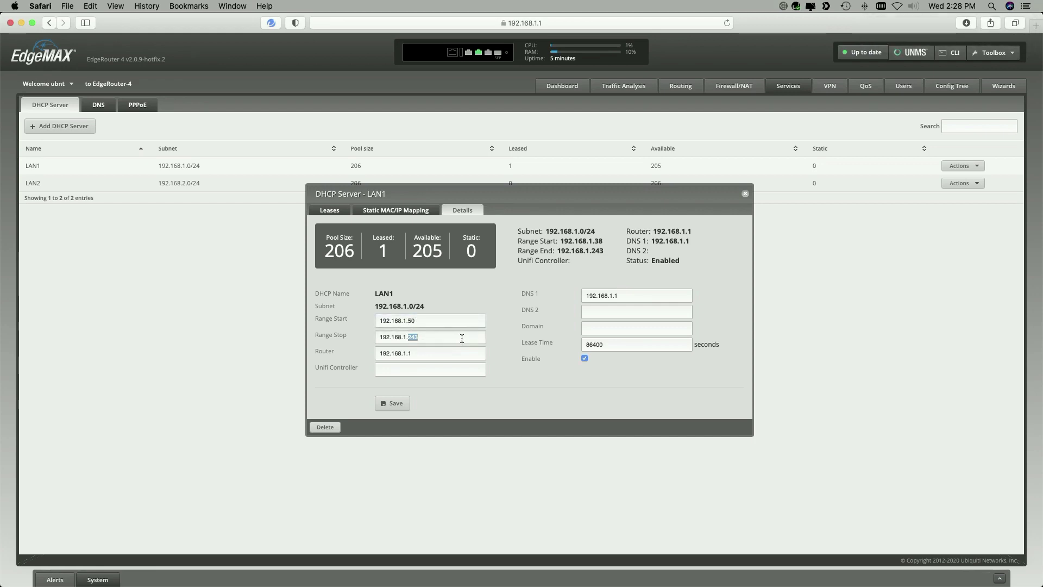
pyautogui.write('25')
pyautogui.click(421, 354)
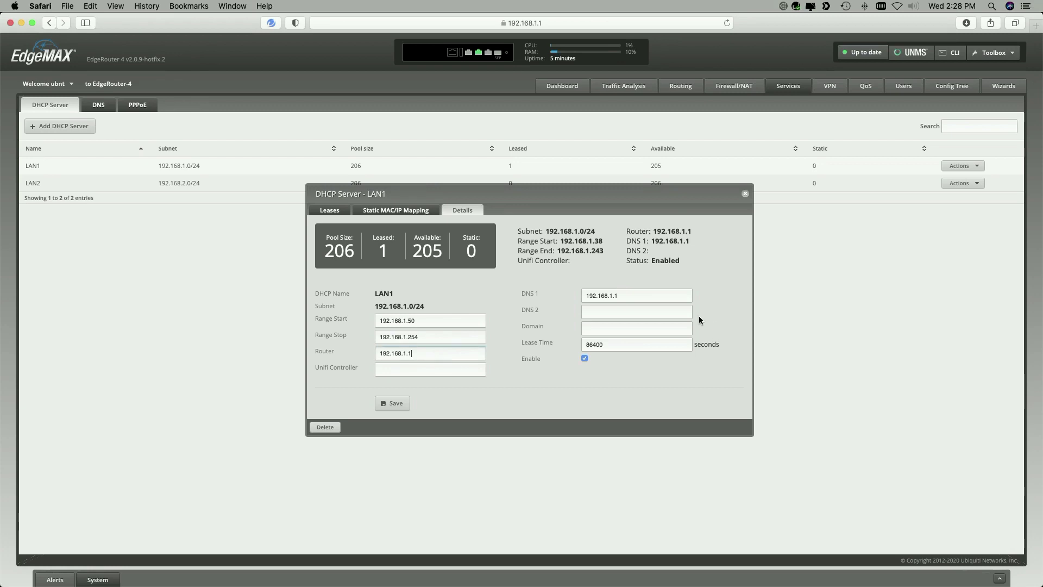
pyautogui.click(601, 312)
pyautogui.write('1.1.1.1')
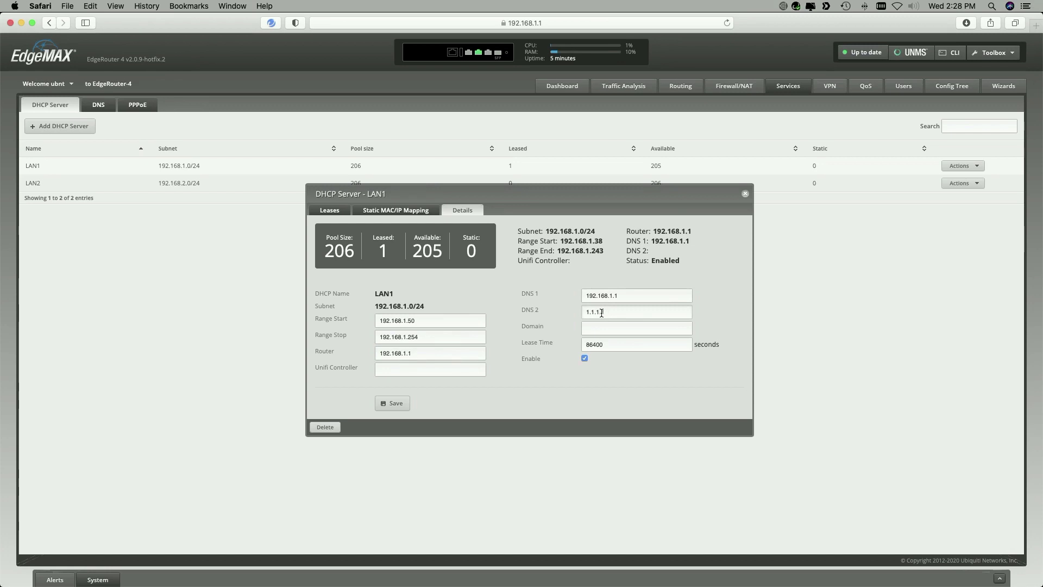
pyautogui.click(394, 405)
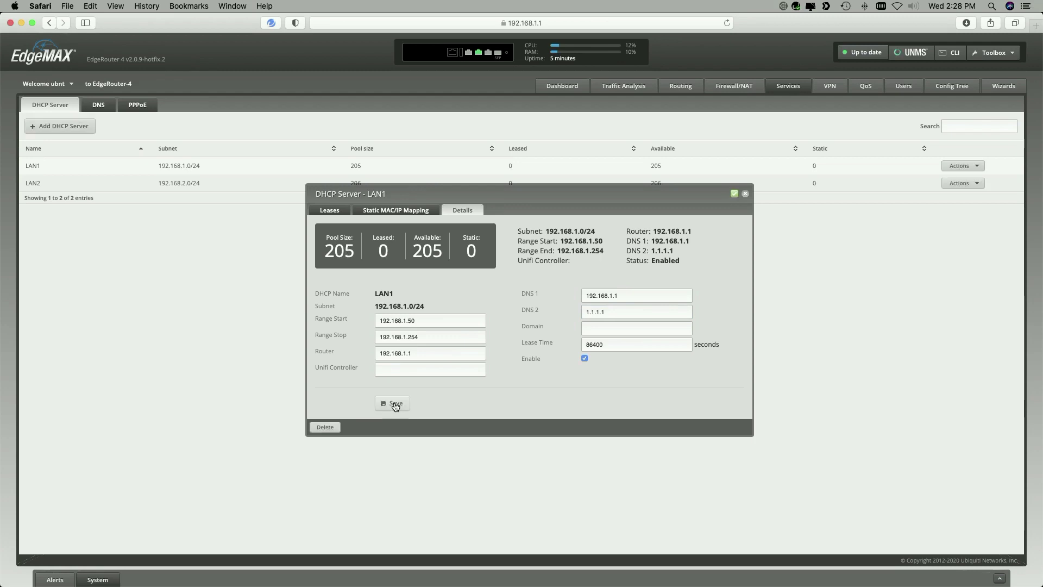
pyautogui.click(745, 193)
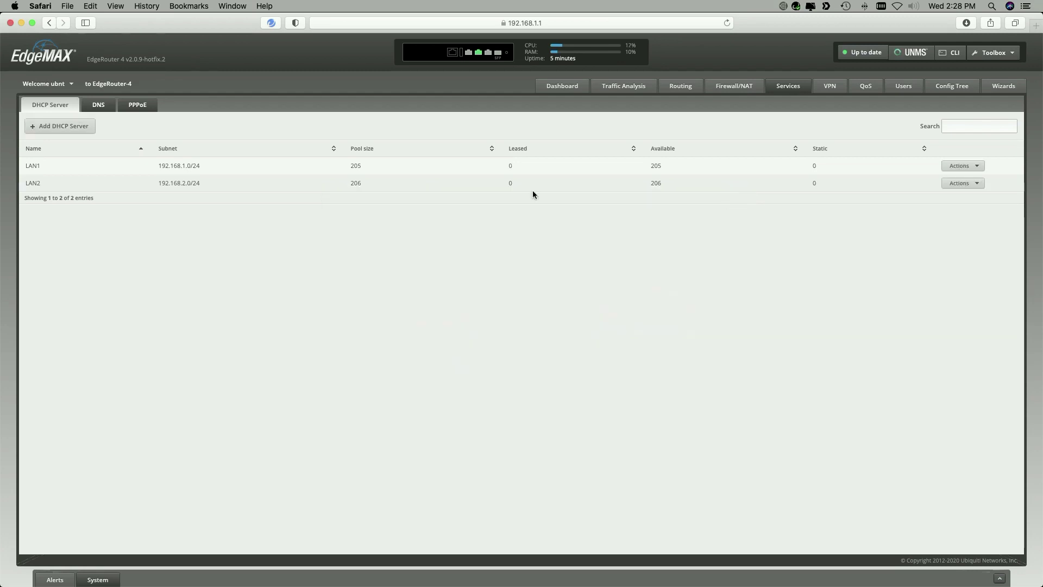
# Step: Set the LAN2 DHCP range to 192.168.2.50–192.168.2.254 with DNS 2 1.1.1.1 and save
pyautogui.click(961, 183)
pyautogui.click(968, 198)
pyautogui.moveTo(407, 321); pyautogui.dragTo(443, 337)
pyautogui.write('50')
pyautogui.write('254')
pyautogui.click(622, 311)
pyautogui.write('1.1.1.1')
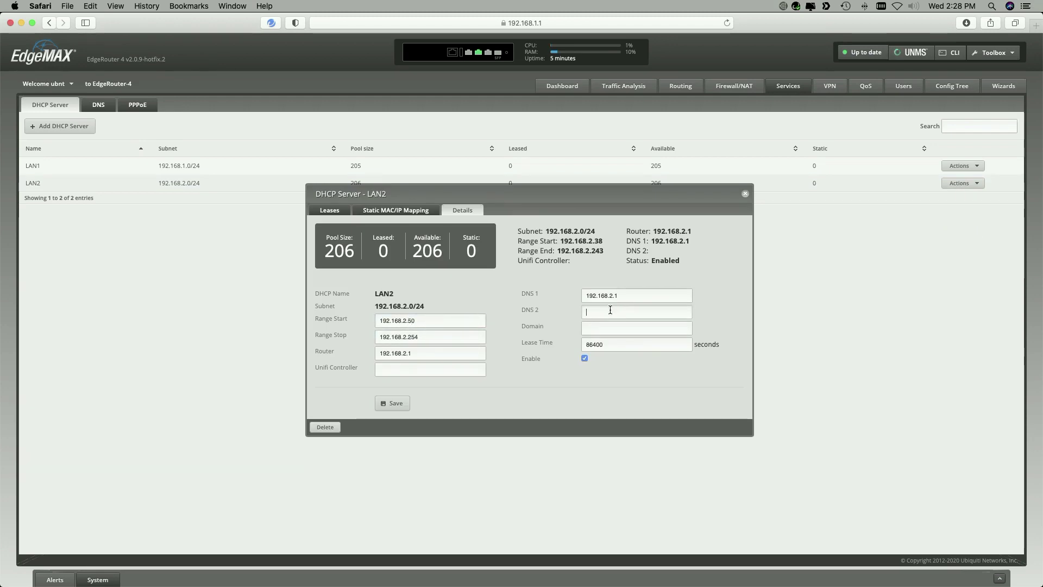
pyautogui.click(389, 403)
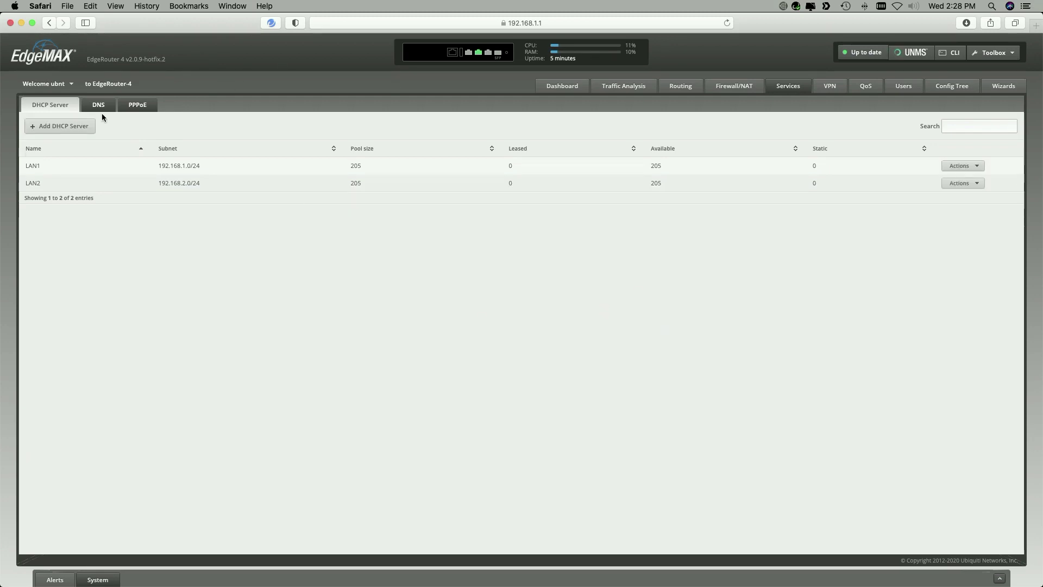
# Step: Show DNS forwarding settings: cache size 10000, listening on eth1 and eth2
pyautogui.click(100, 106)
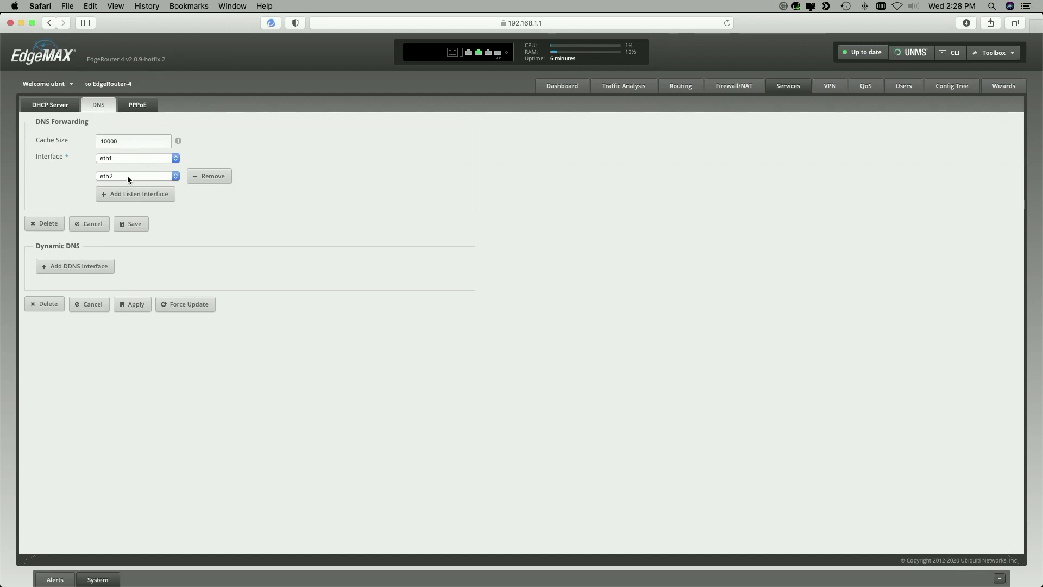
pyautogui.moveTo(179, 141)
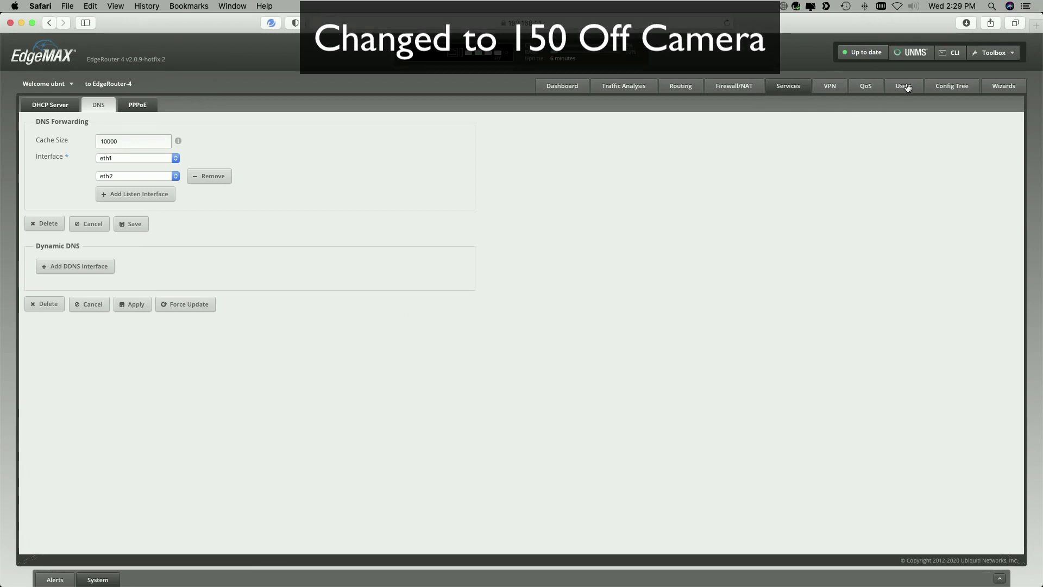
# Step: Create a new Admin-role user with a username, full name and password, declining Safari's suggested password
pyautogui.click(905, 86)
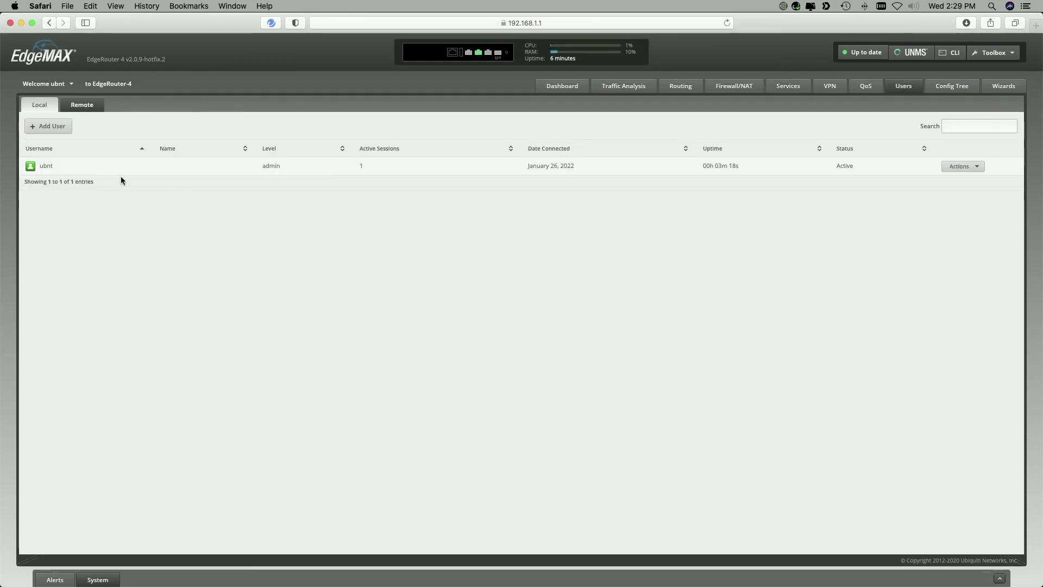
pyautogui.click(54, 129)
pyautogui.click(520, 274)
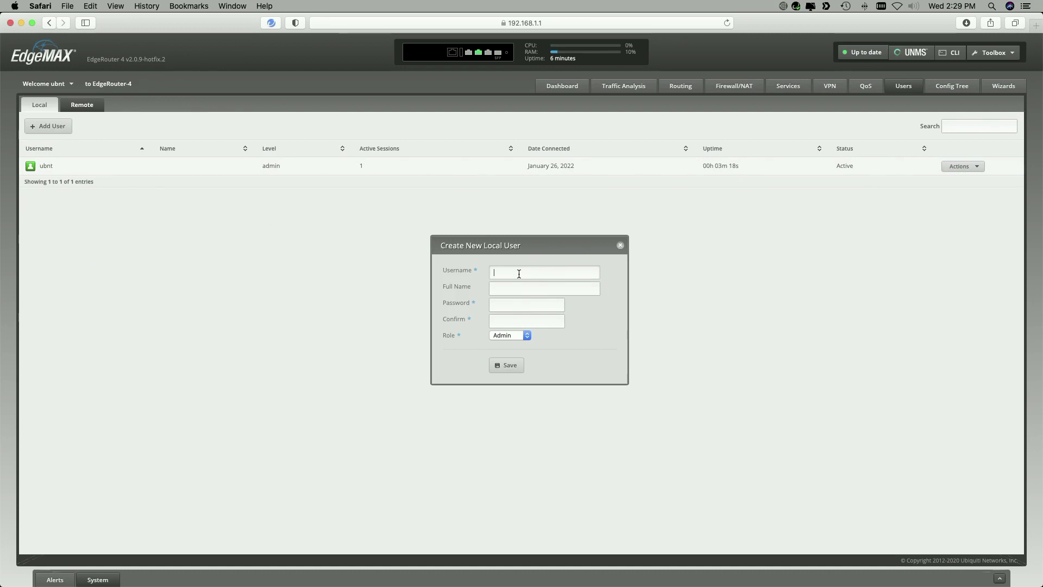
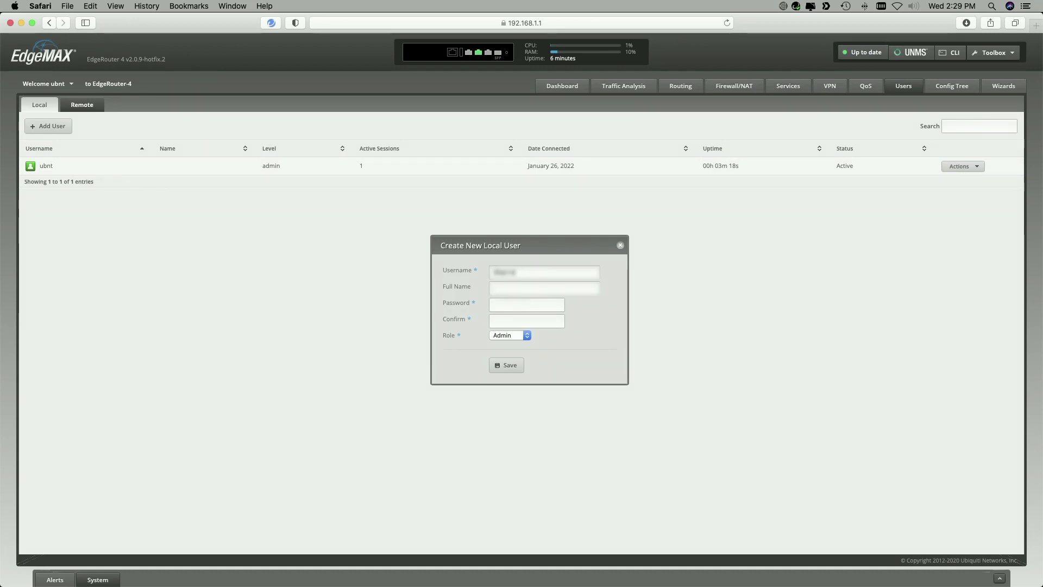
pyautogui.press('Tab')
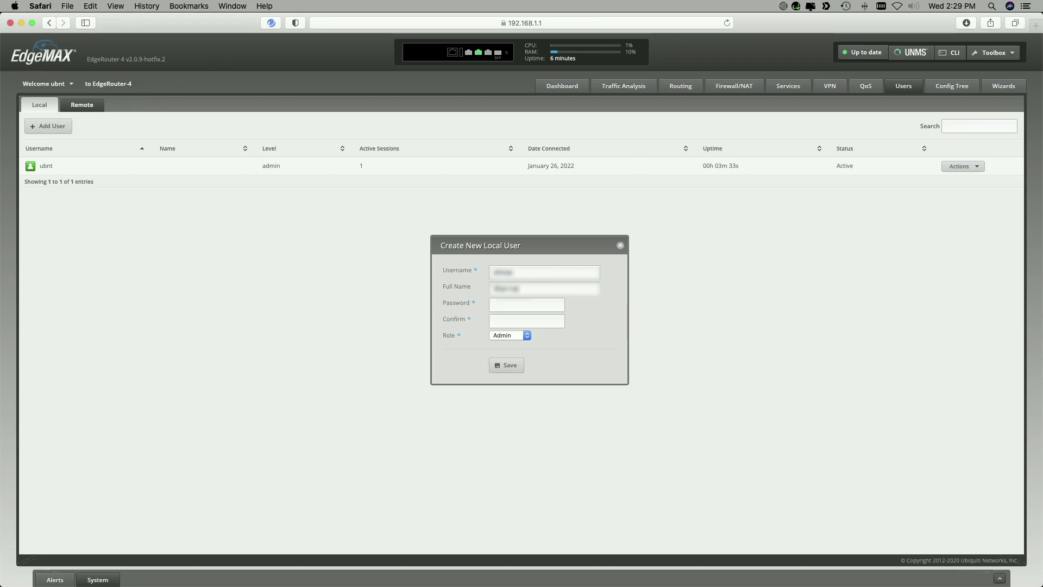
pyautogui.press('Tab')
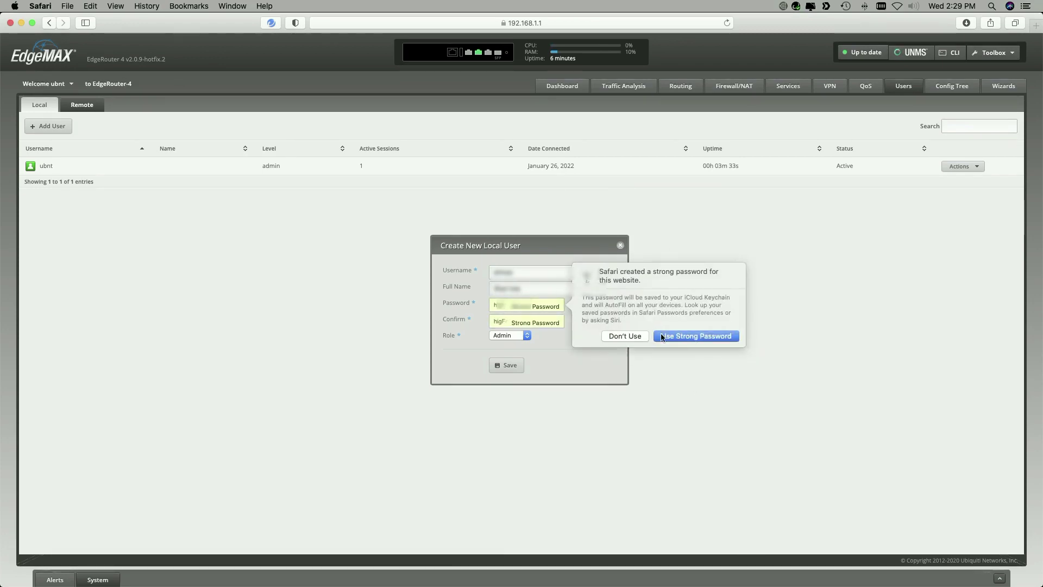
pyautogui.click(627, 337)
pyautogui.write('t')
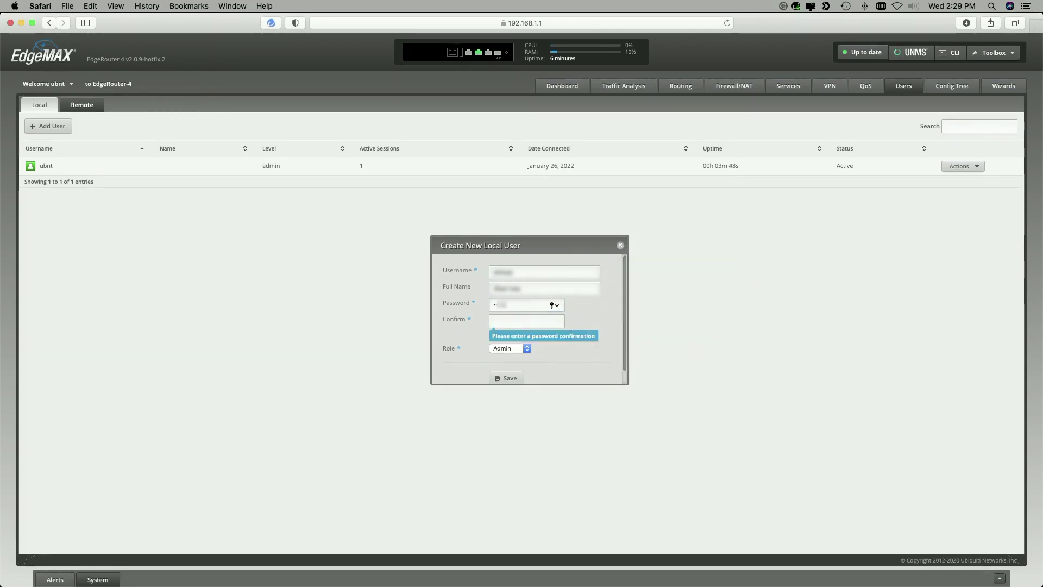
pyautogui.press('Tab')
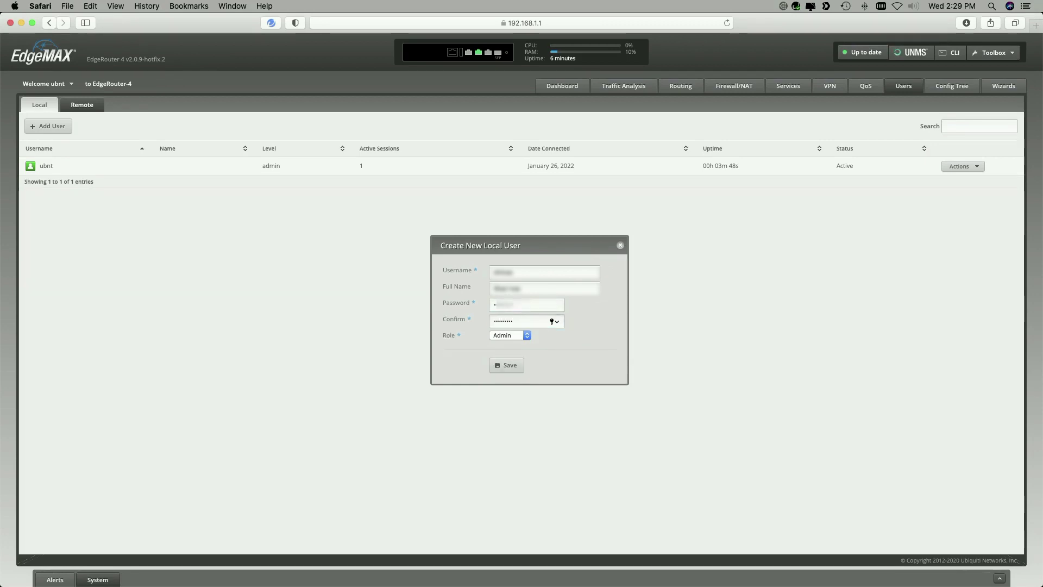
pyautogui.click(507, 365)
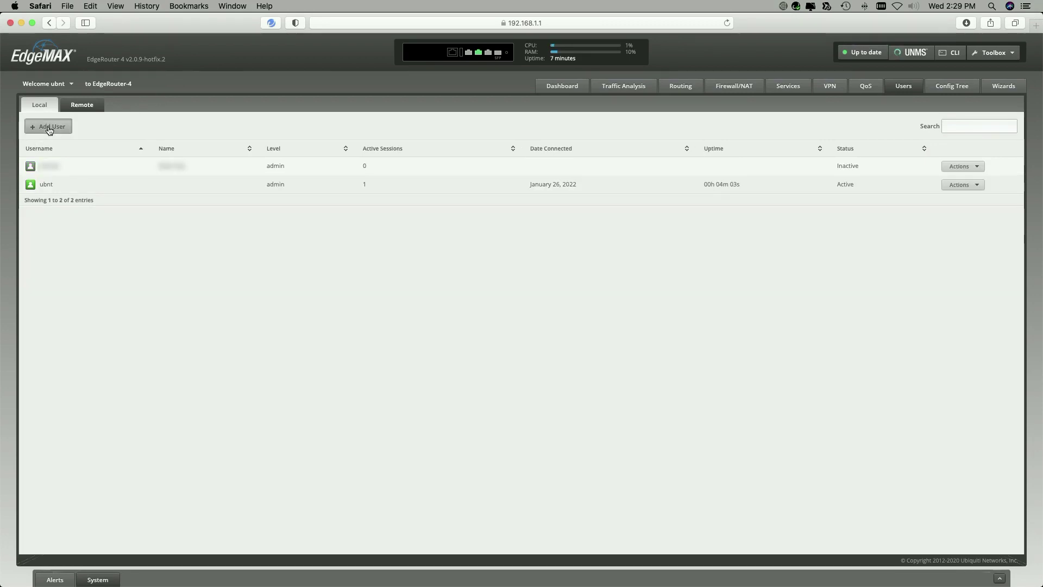
# Step: Add a third Admin-role user with its username, password and password confirmation
pyautogui.click(48, 128)
pyautogui.click(512, 272)
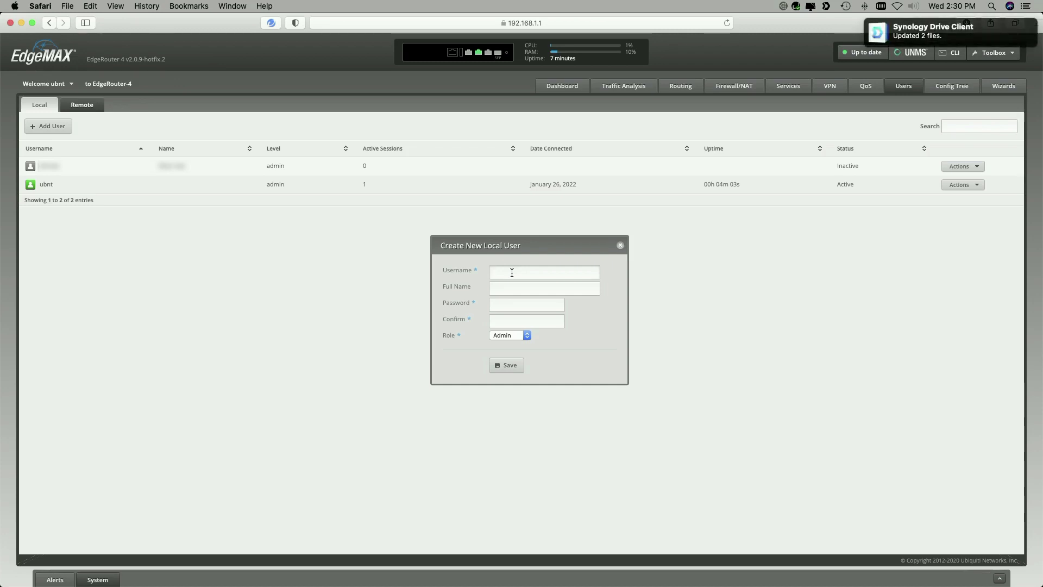
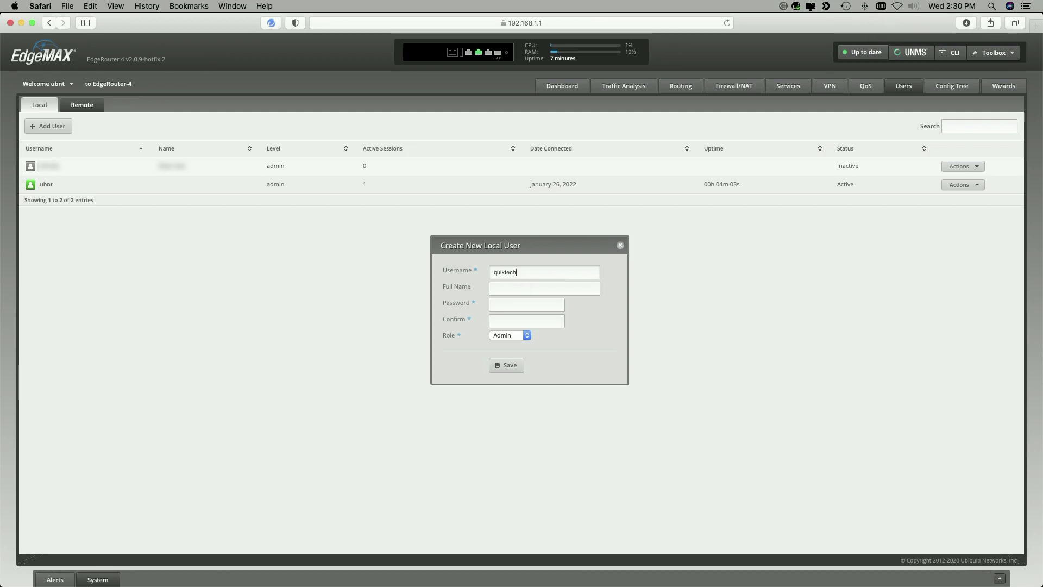
pyautogui.click(521, 304)
pyautogui.press('BackSpace')
pyautogui.press('BackSpace')
pyautogui.press('BackSpace')
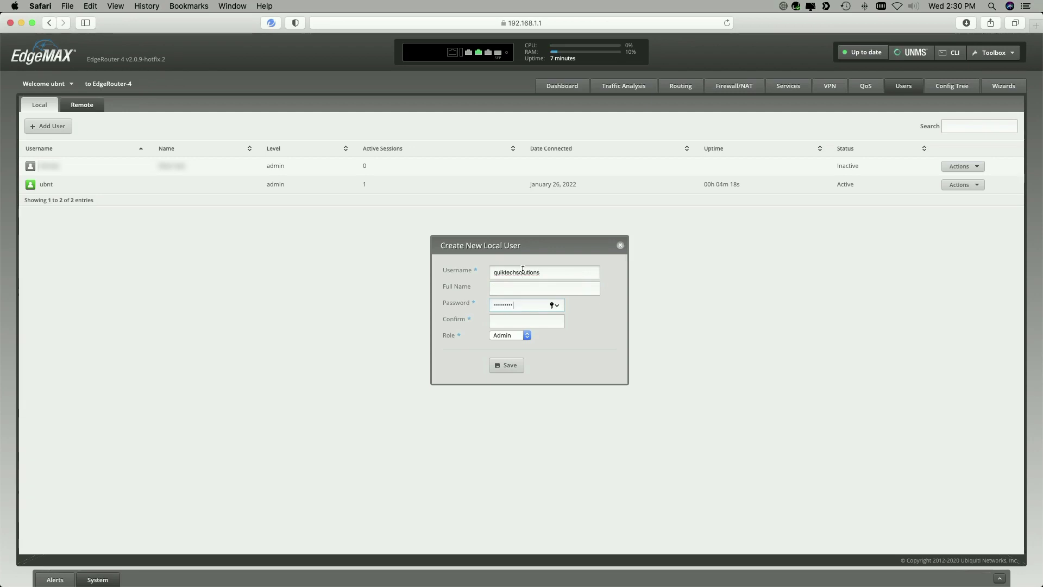
pyautogui.click(508, 366)
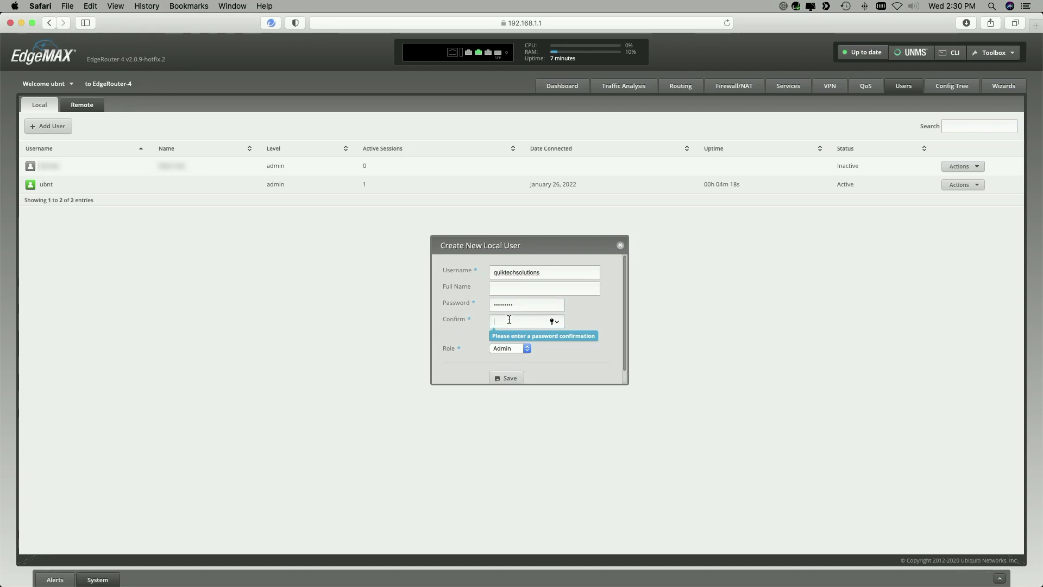
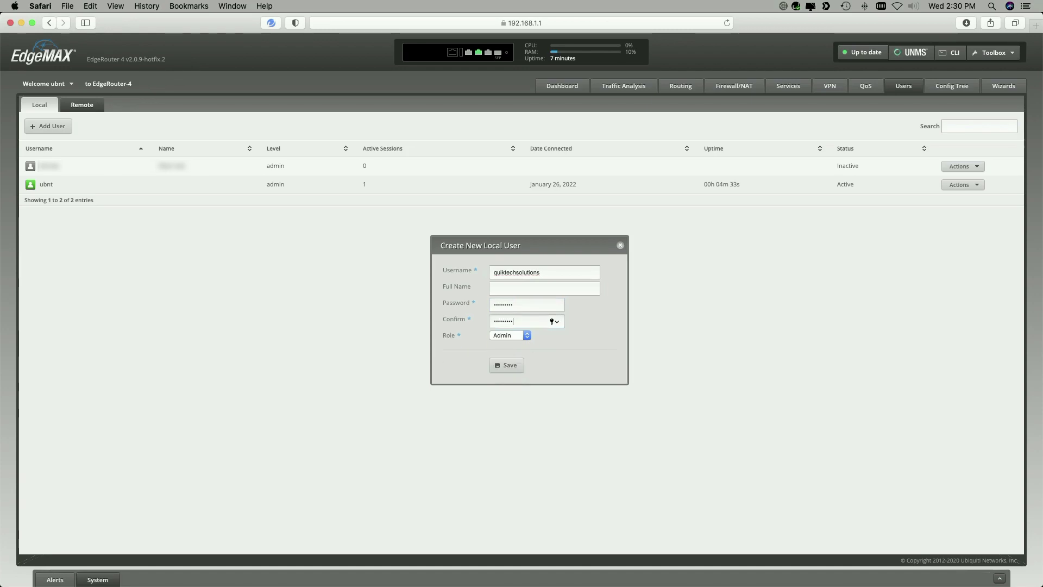
pyautogui.click(509, 360)
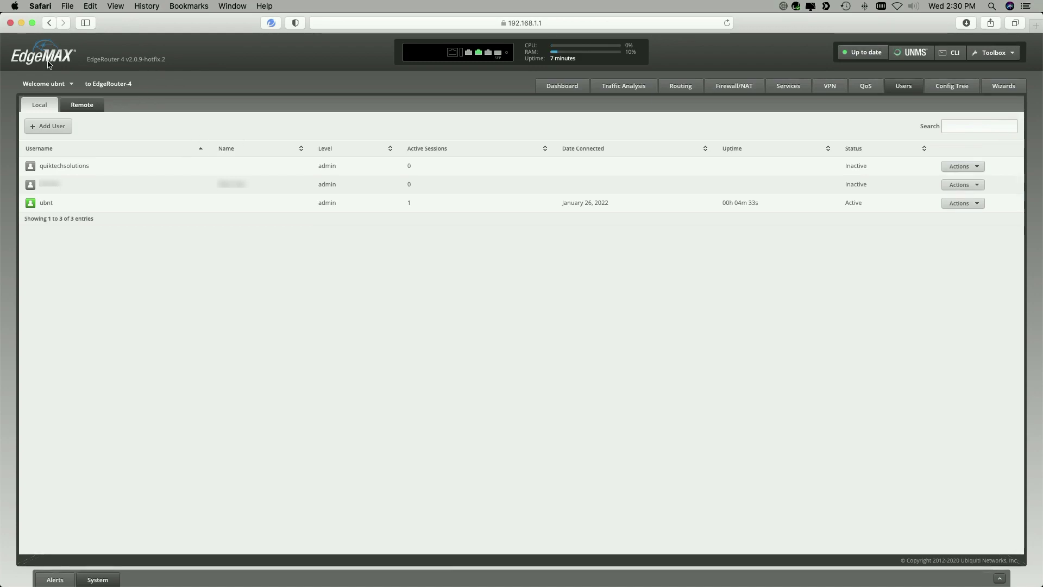
# Step: Log out of ubnt and log in with a new admin account, declining Safari's password saving
pyautogui.click(46, 84)
pyautogui.click(41, 103)
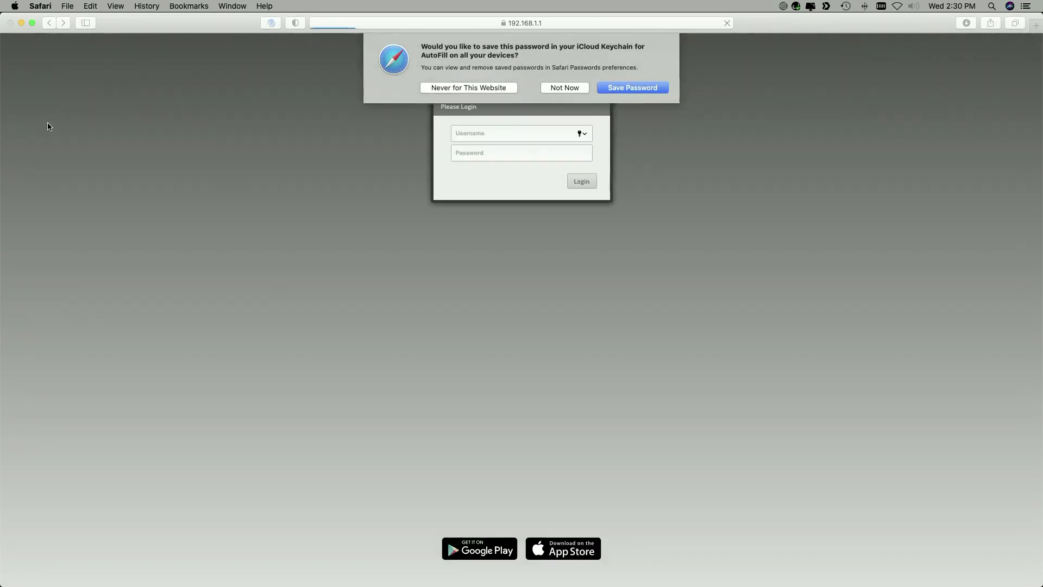
pyautogui.click(547, 89)
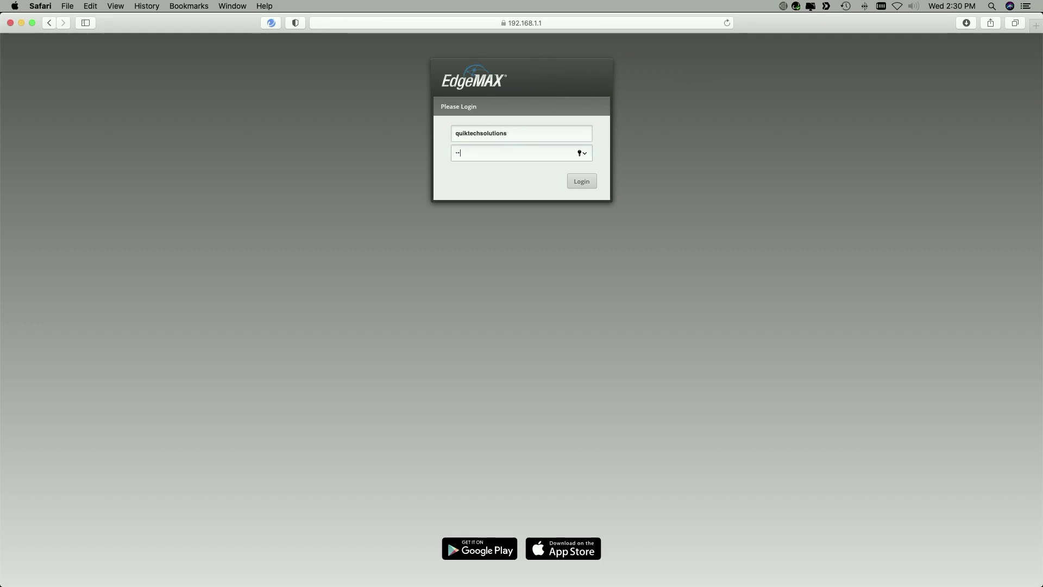
pyautogui.press('Return')
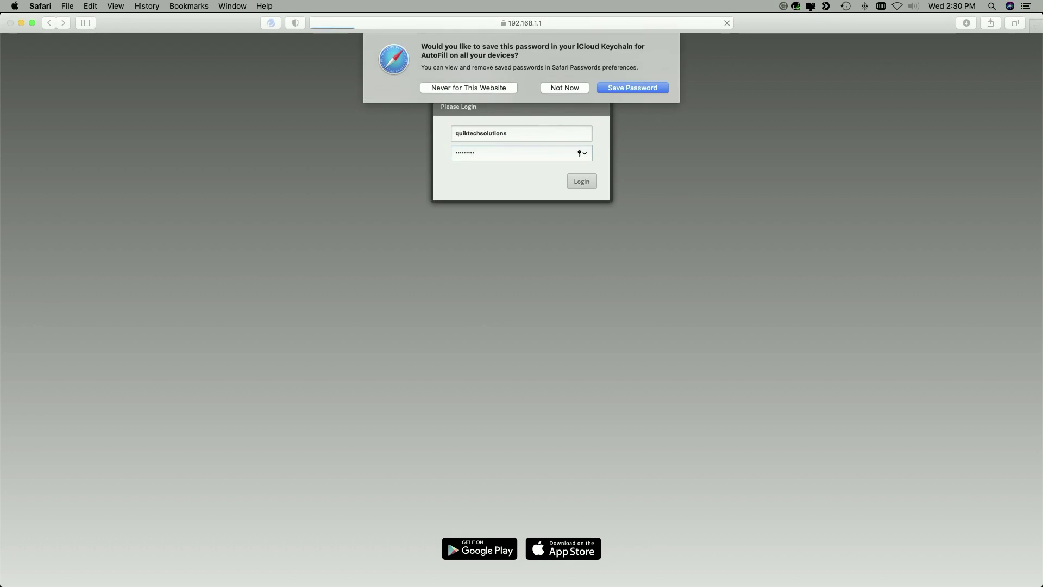
pyautogui.click(568, 87)
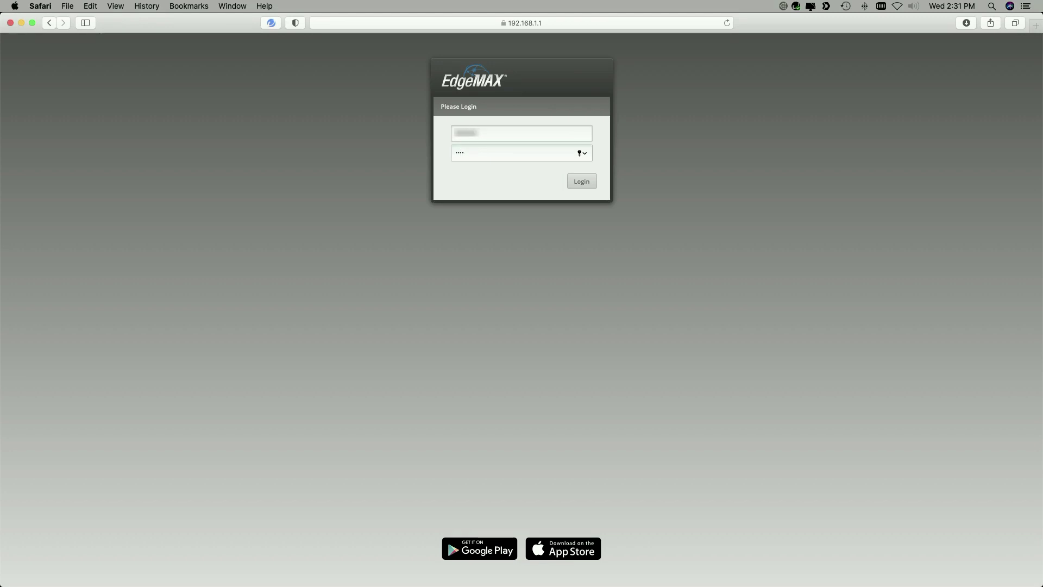
pyautogui.press('Return')
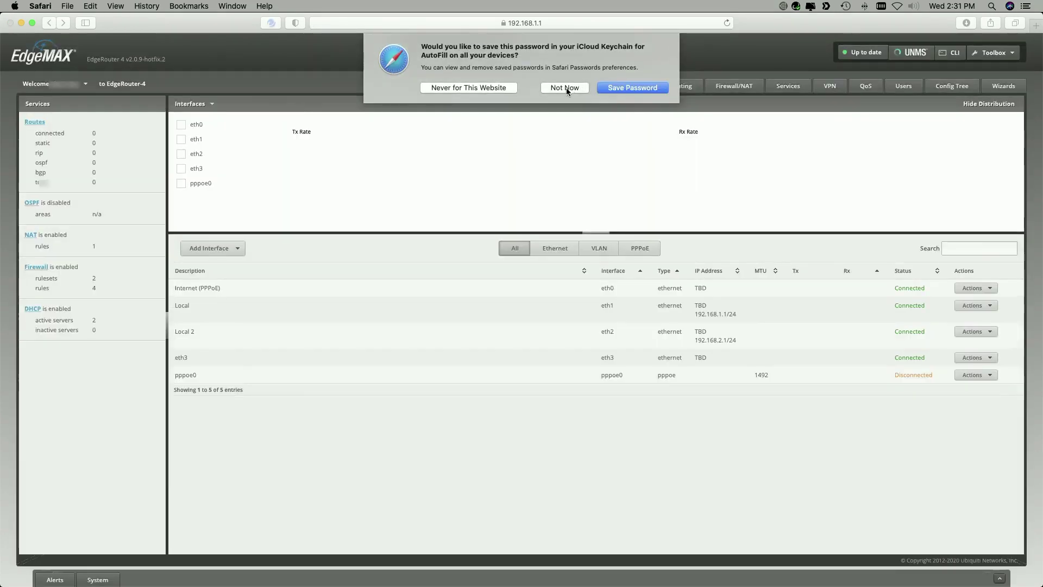
pyautogui.click(566, 87)
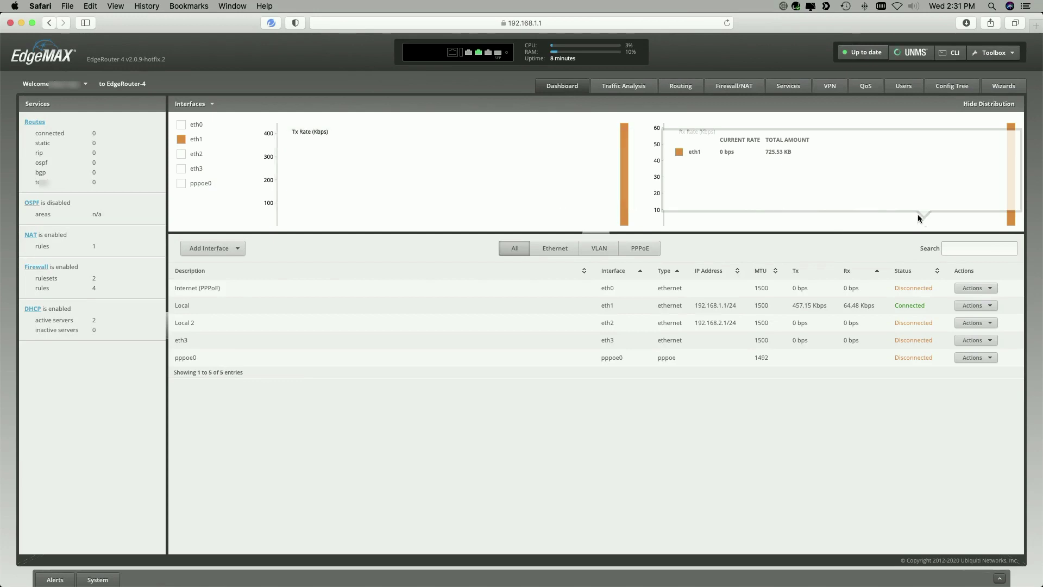
# Step: Delete the default ubnt admin account from the router's Users list and confirm the removal
pyautogui.click(904, 87)
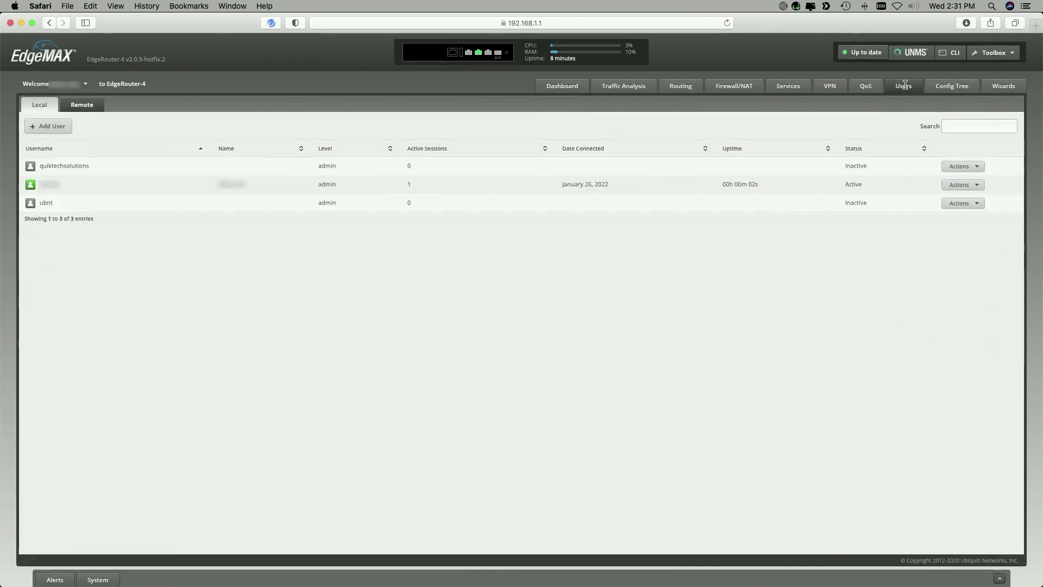
pyautogui.click(976, 204)
pyautogui.click(972, 228)
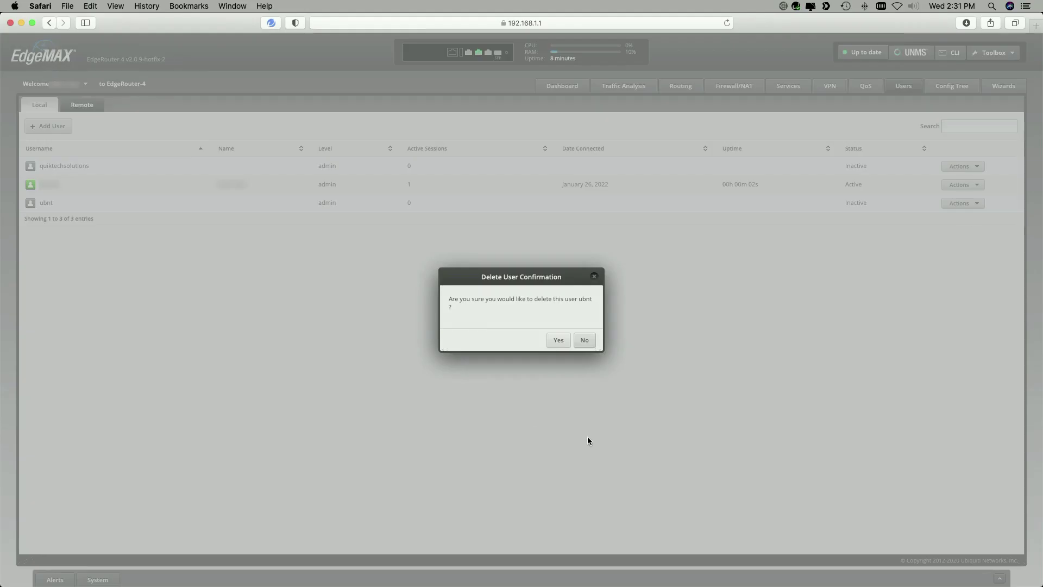
pyautogui.click(559, 341)
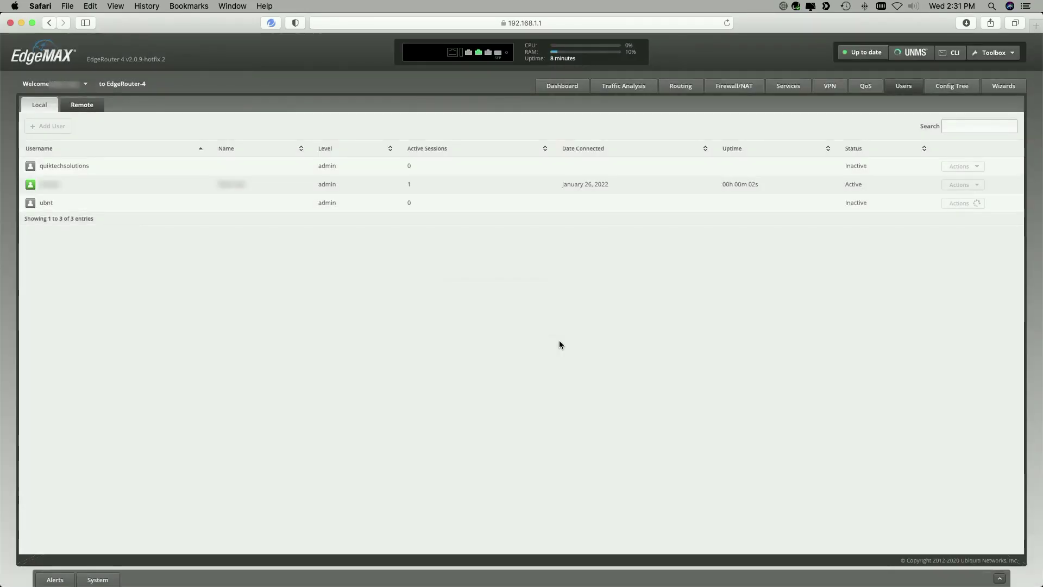